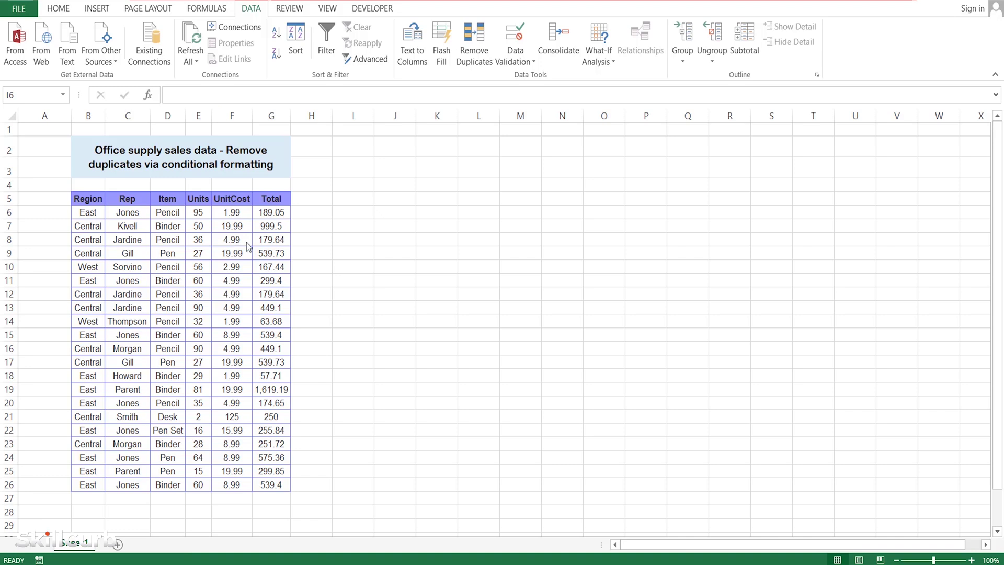
# Enter =CONCATENATE(B6,C6,D6,E6,F6,G6) in H6 to join the row's fields.
pyautogui.click(304, 214)
pyautogui.write('=')
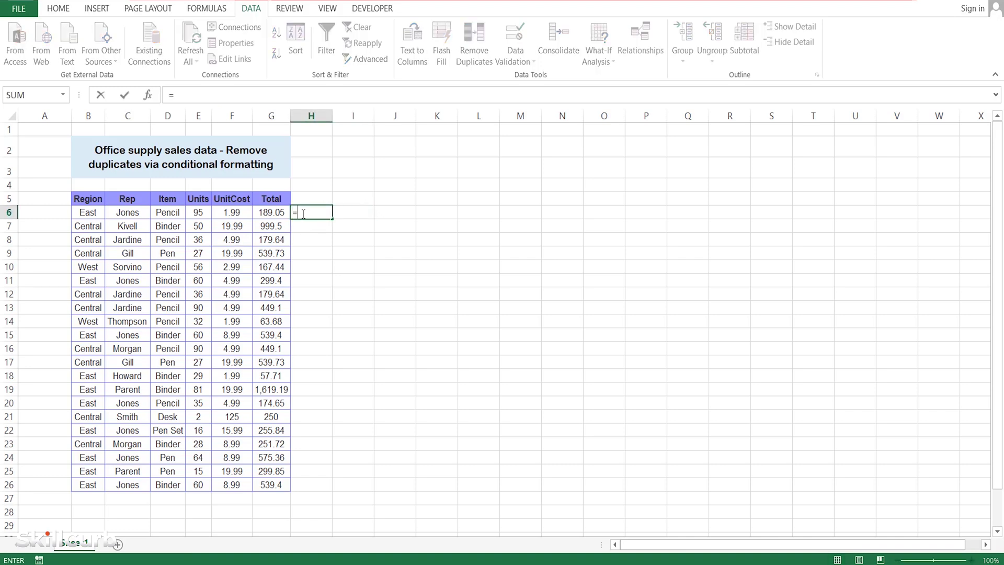
pyautogui.write('con')
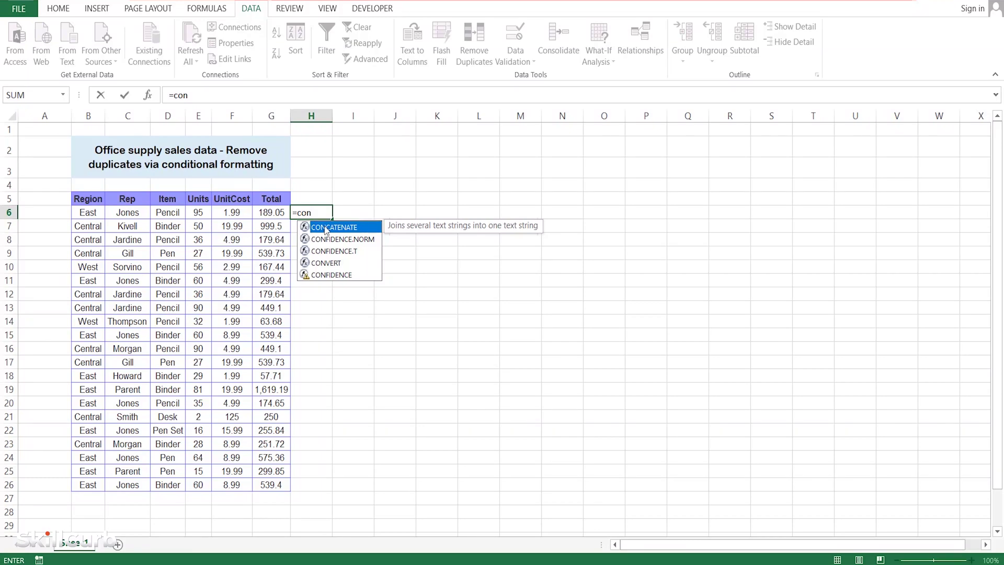
pyautogui.doubleClick(308, 227)
pyautogui.click(84, 214)
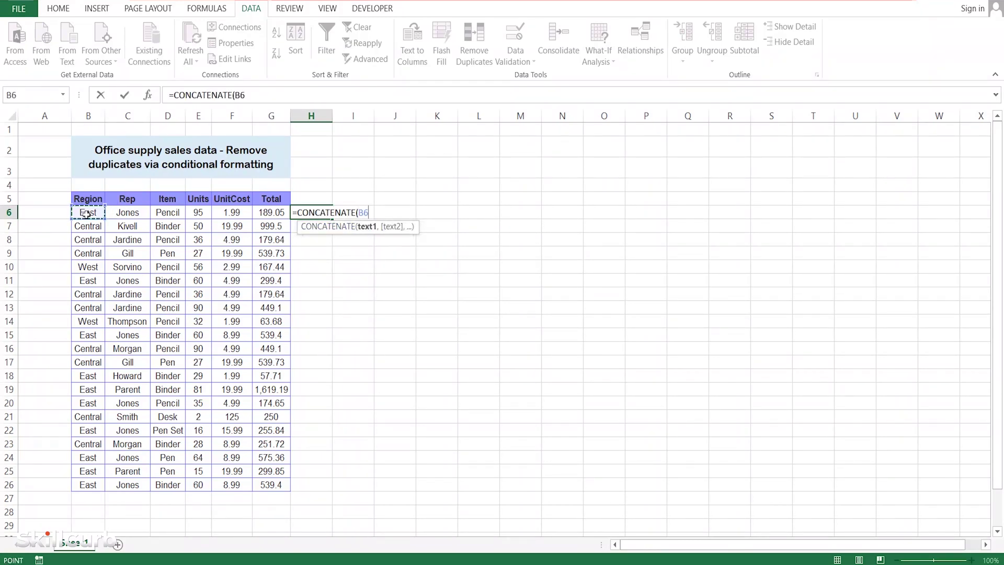
pyautogui.write(',')
pyautogui.click(118, 214)
pyautogui.write(',')
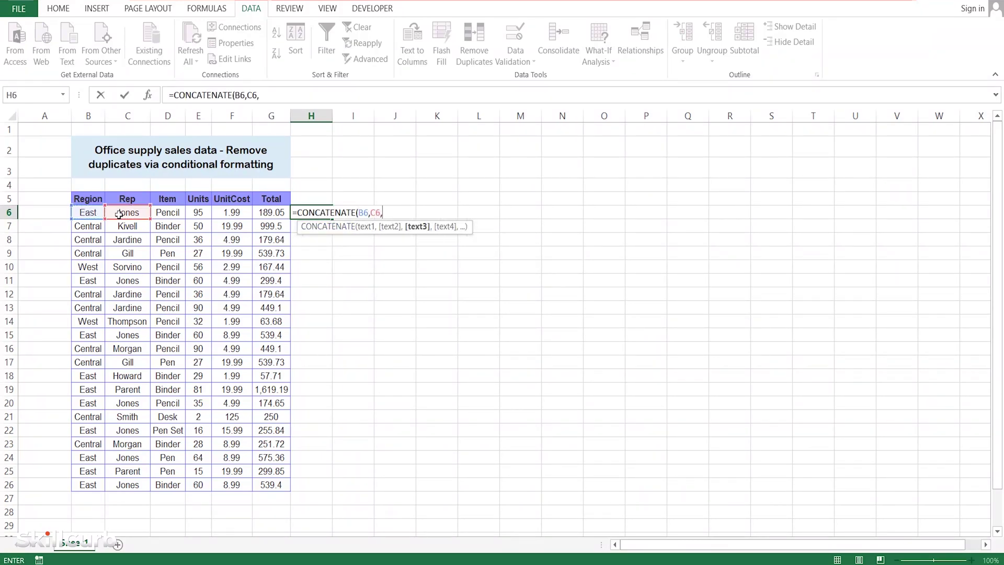
pyautogui.click(163, 212)
pyautogui.write(',')
pyautogui.click(198, 212)
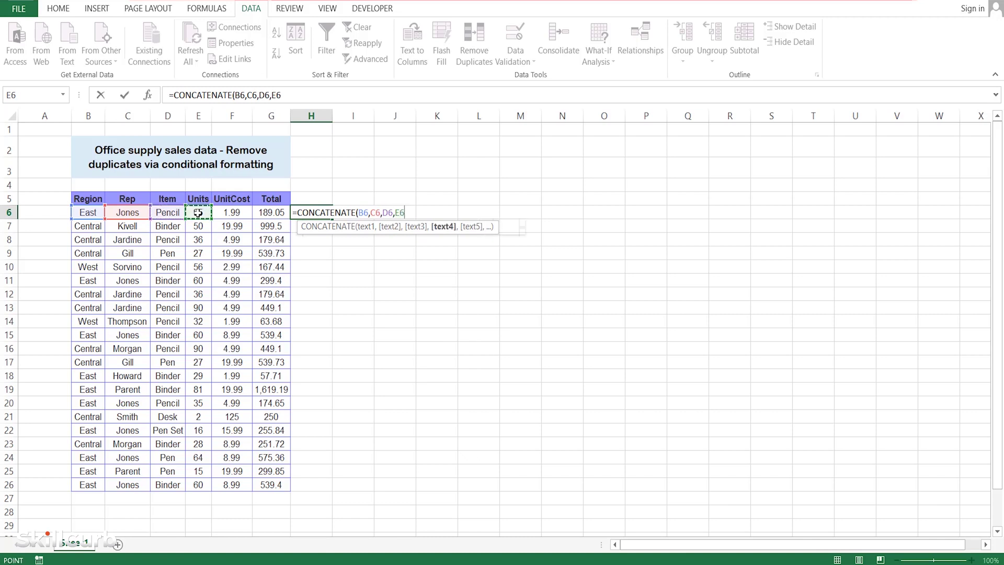
pyautogui.write(',')
pyautogui.click(237, 214)
pyautogui.write(',')
pyautogui.click(271, 215)
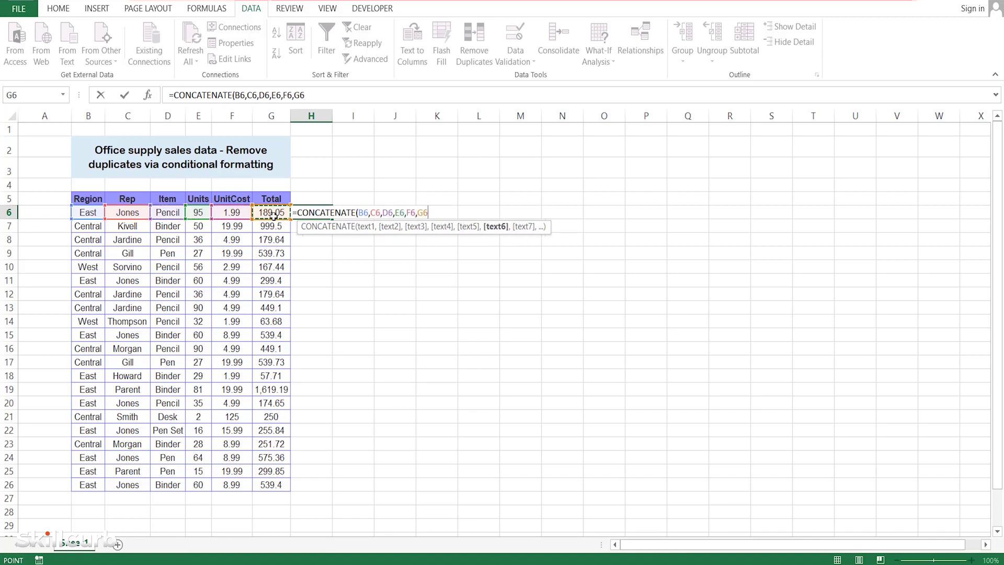
pyautogui.write(')')
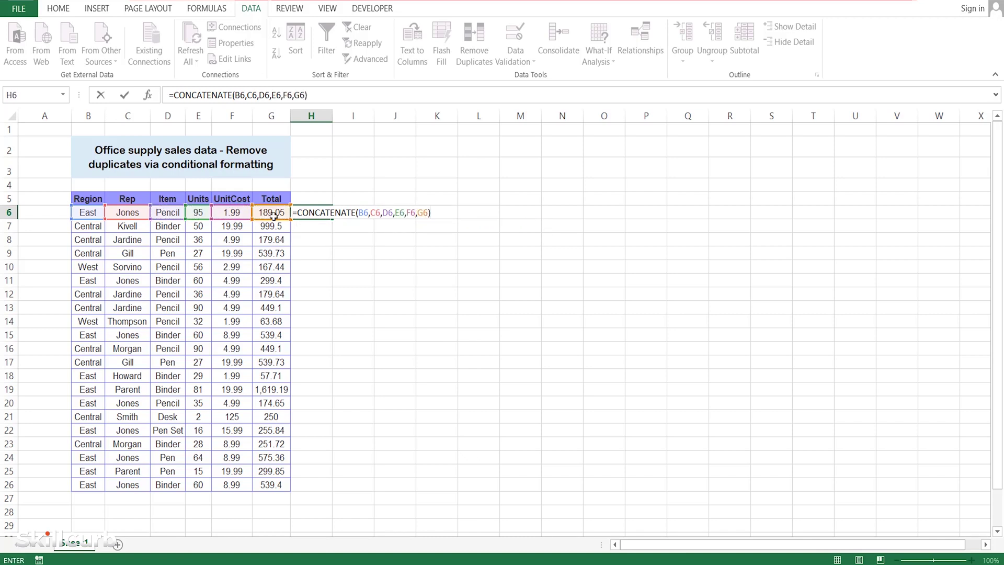
pyautogui.press('Return')
# Fill the H6 formula down to H26 and autofit column H's width.
pyautogui.click(311, 116)
pyautogui.hotkey('alt', 'h')
pyautogui.press('o')
pyautogui.press('i')
pyautogui.click(311, 212)
pyautogui.doubleClick(411, 219)
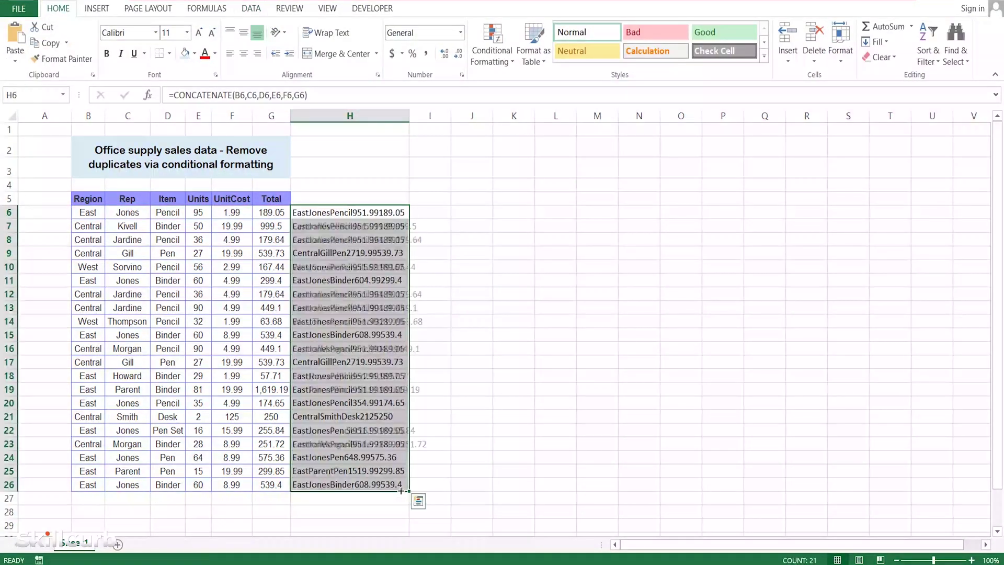
pyautogui.hotkey('alt', 'h')
pyautogui.press('o')
pyautogui.press('i')
pyautogui.click(356, 197)
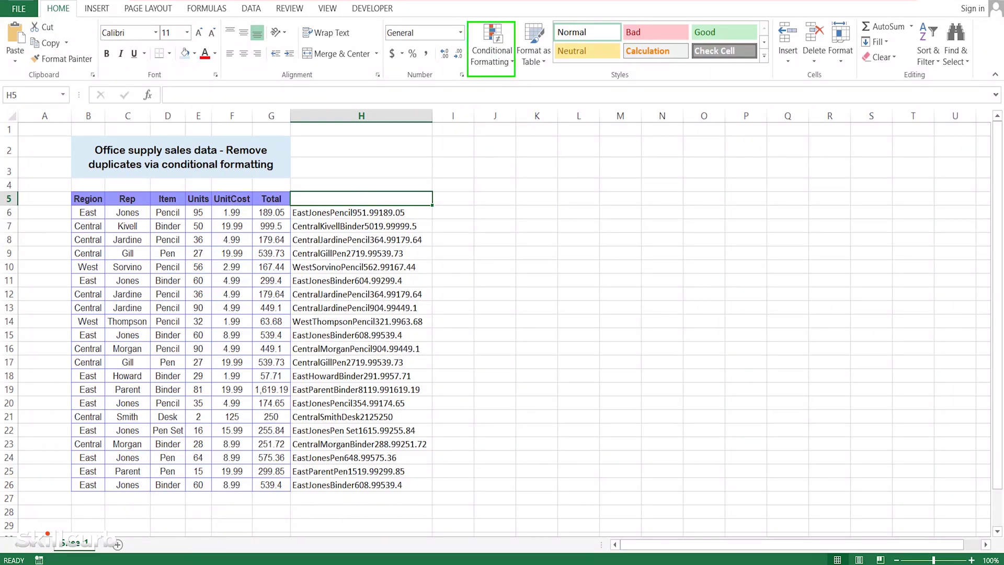
# Highlight column H's duplicate values with Light Red Fill and Dark Red Text.
pyautogui.click(502, 55)
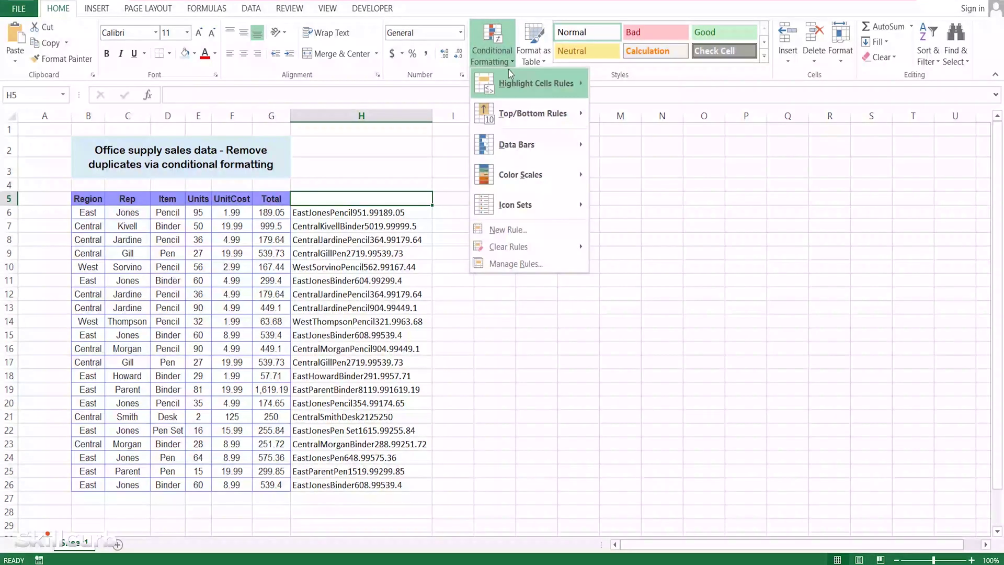
pyautogui.moveTo(536, 83)
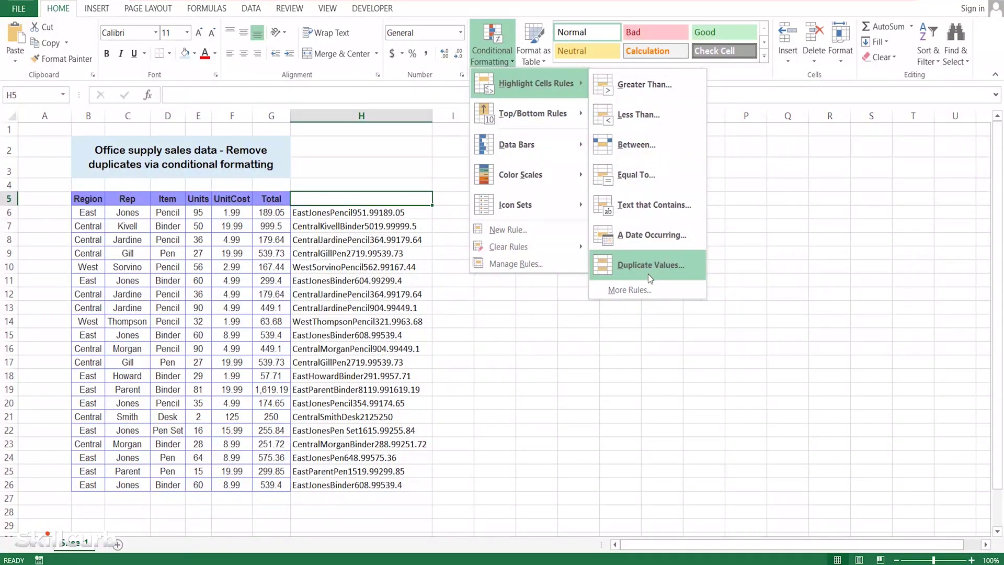
pyautogui.click(650, 267)
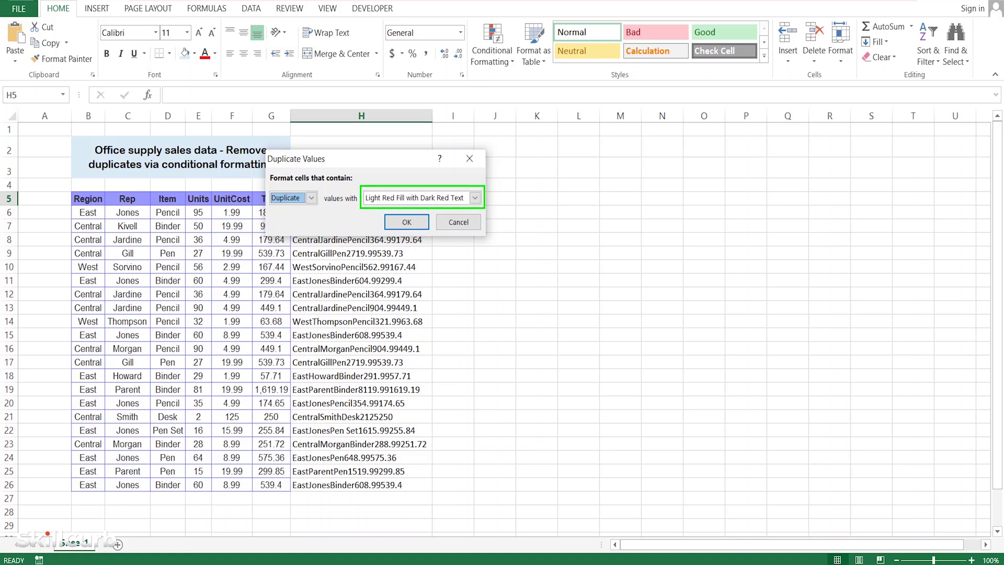
pyautogui.click(401, 225)
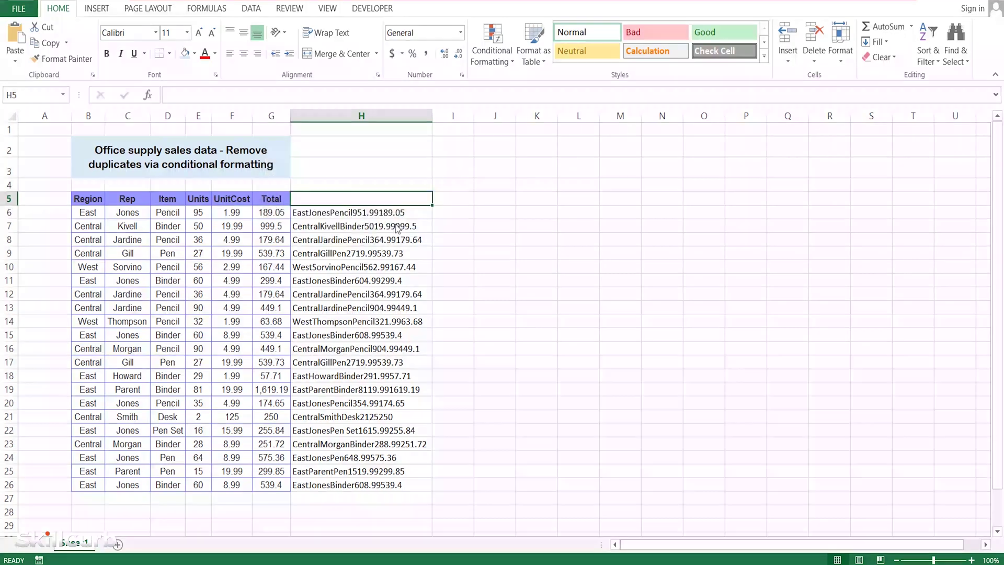
pyautogui.click(393, 111)
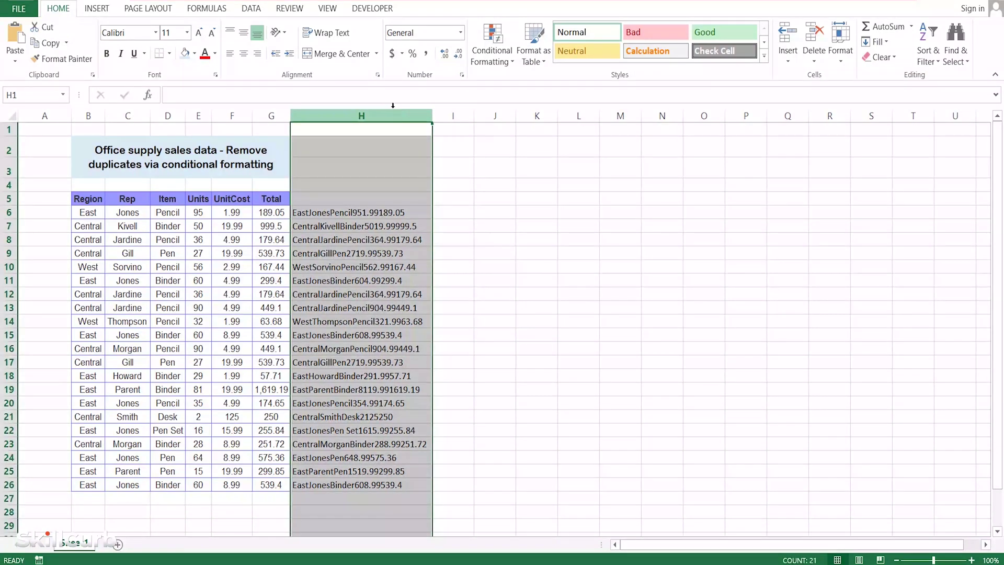
pyautogui.click(493, 50)
pyautogui.moveTo(536, 83)
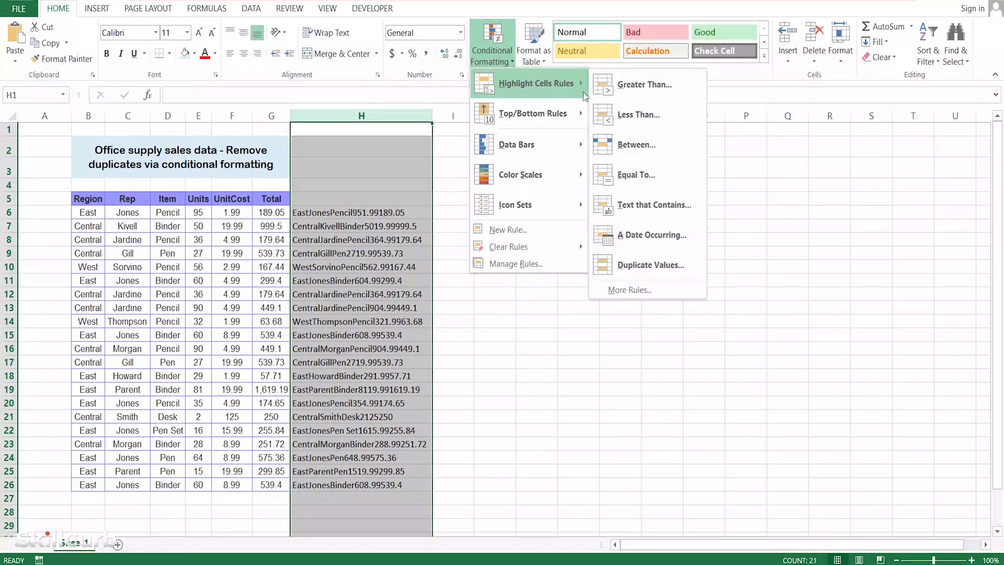
pyautogui.click(651, 267)
pyautogui.click(407, 225)
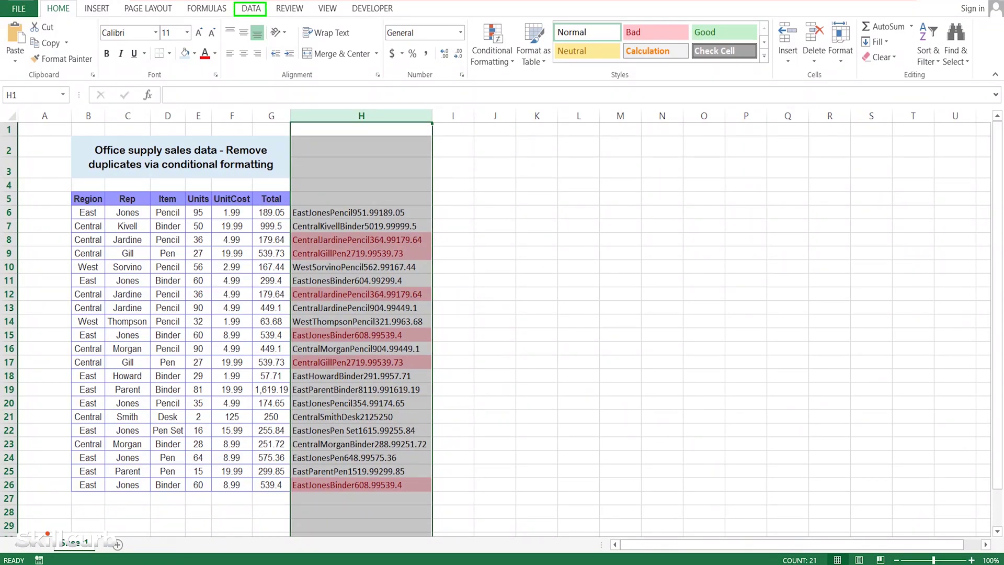
# Filter column H by No Fill to hide duplicate rows, then copy G5's header format to H5.
pyautogui.click(251, 8)
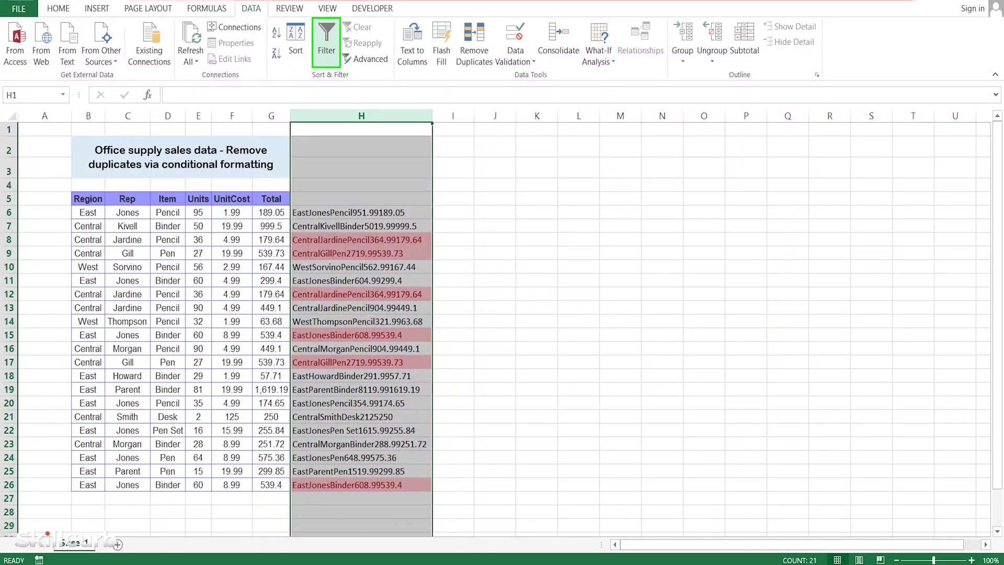
pyautogui.click(327, 35)
pyautogui.click(415, 151)
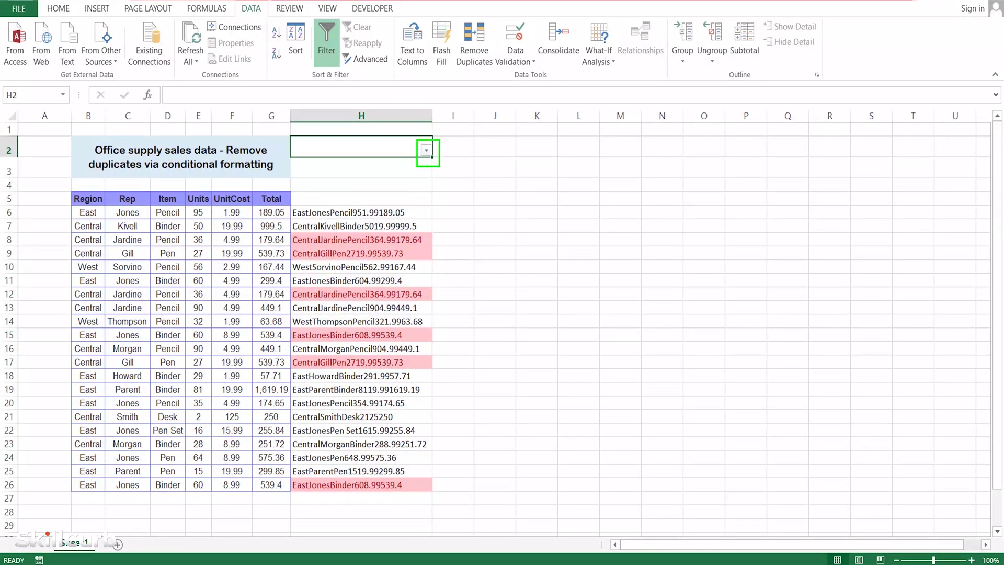
pyautogui.click(426, 150)
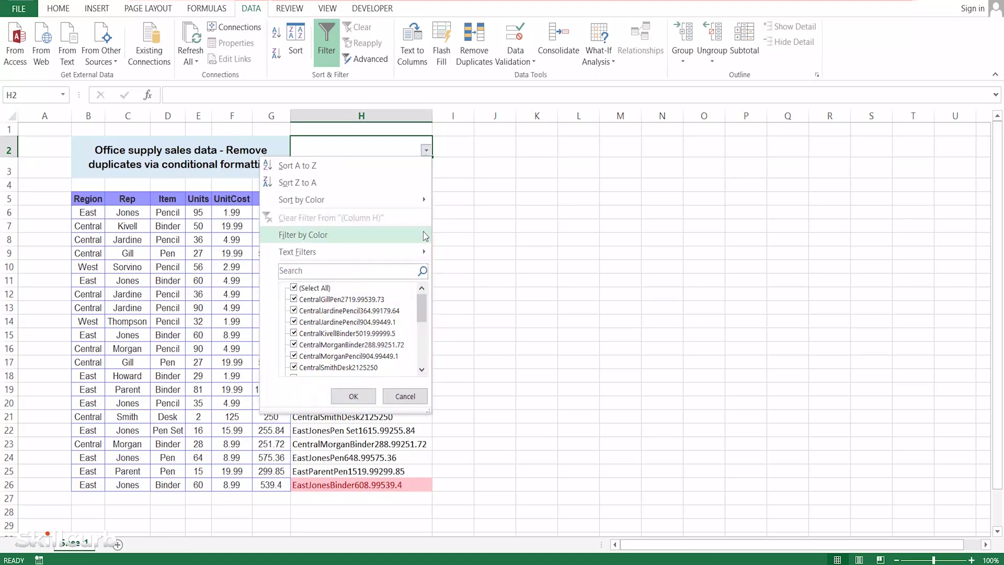
pyautogui.moveTo(303, 234)
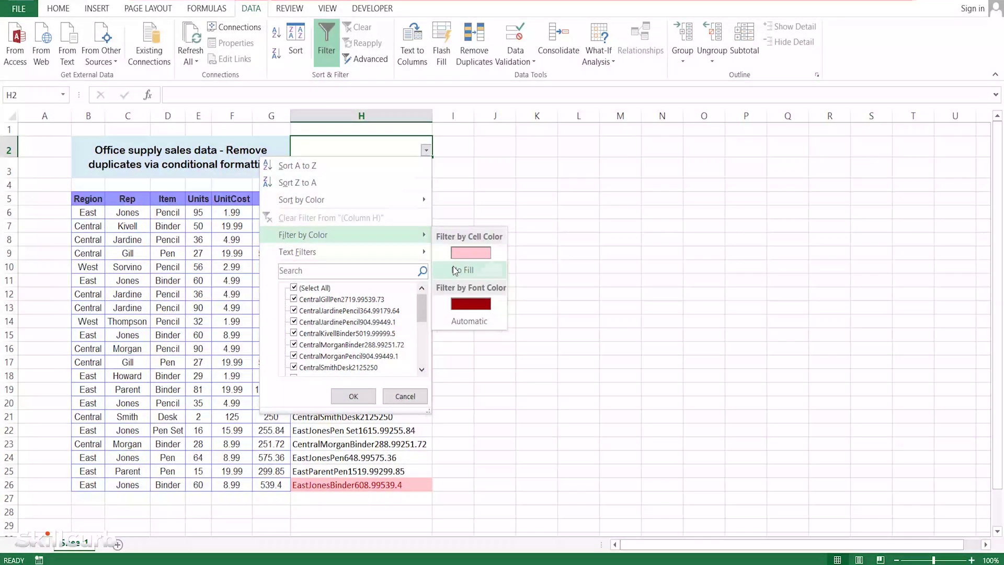
pyautogui.click(460, 269)
pyautogui.click(282, 198)
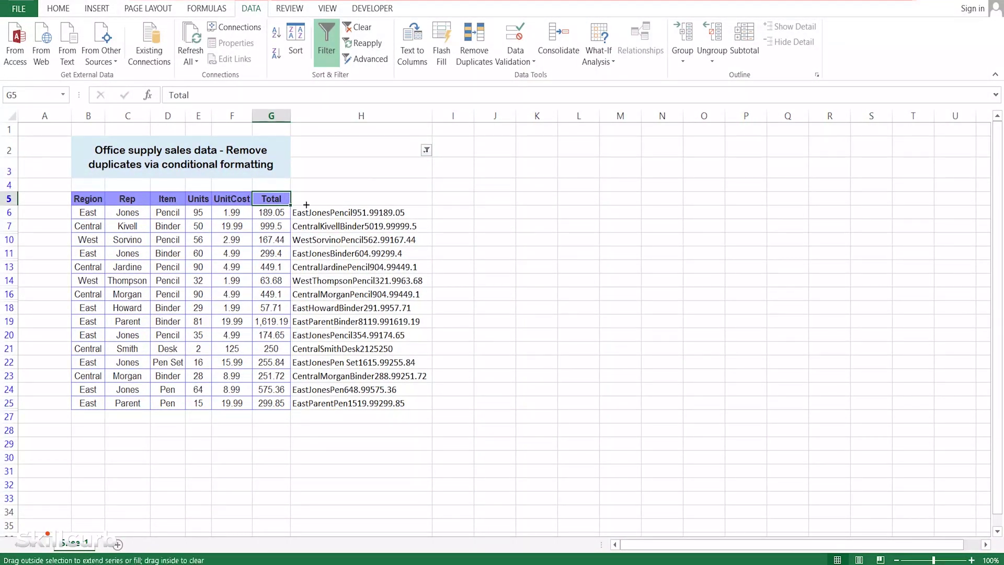
pyautogui.moveTo(291, 205); pyautogui.dragTo(373, 199)
# Label the H5 header 'Combined column'.
pyautogui.click(361, 199)
pyautogui.doubleClick(353, 198)
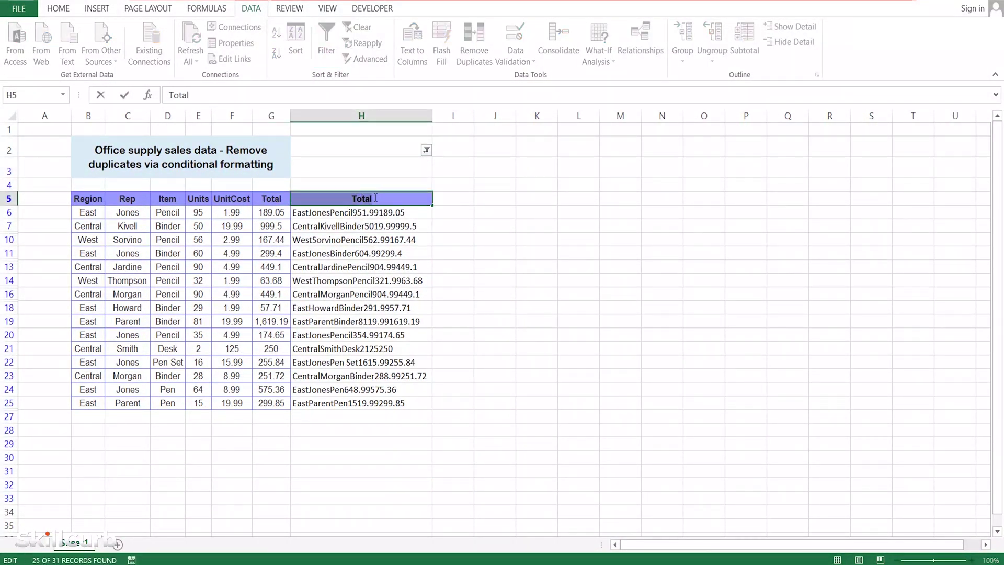
pyautogui.write('Com')
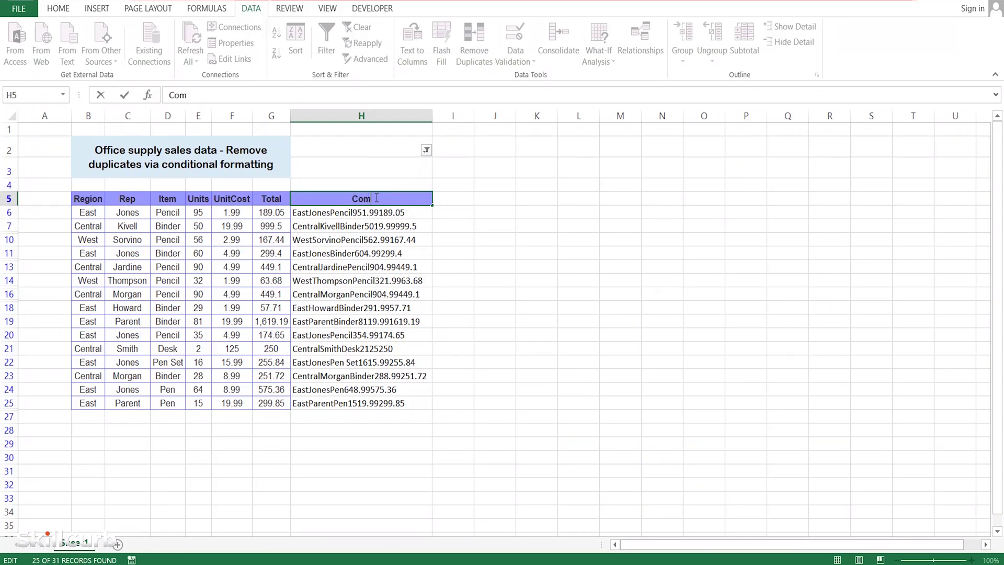
pyautogui.write('bined column')
pyautogui.press('Return')
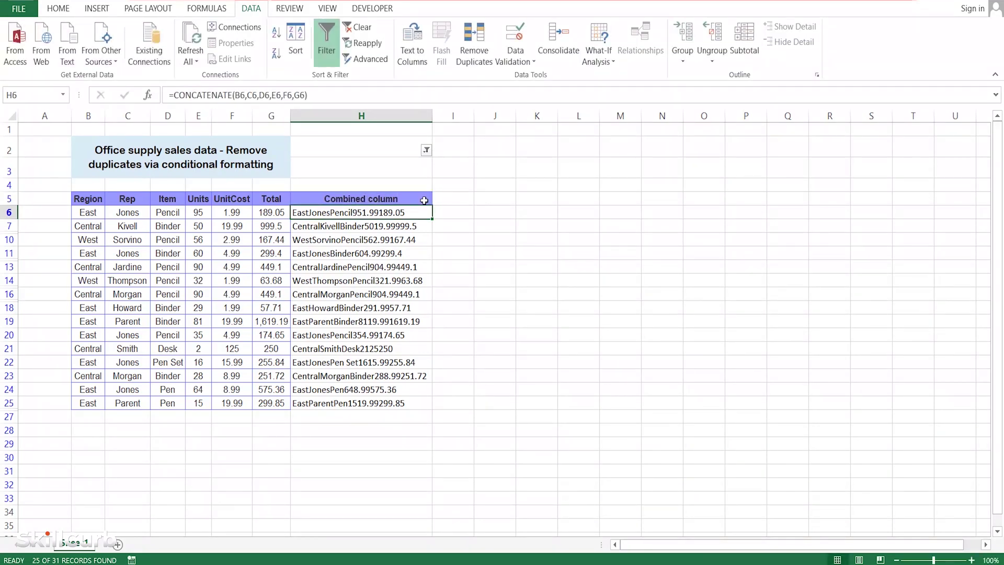
pyautogui.click(424, 200)
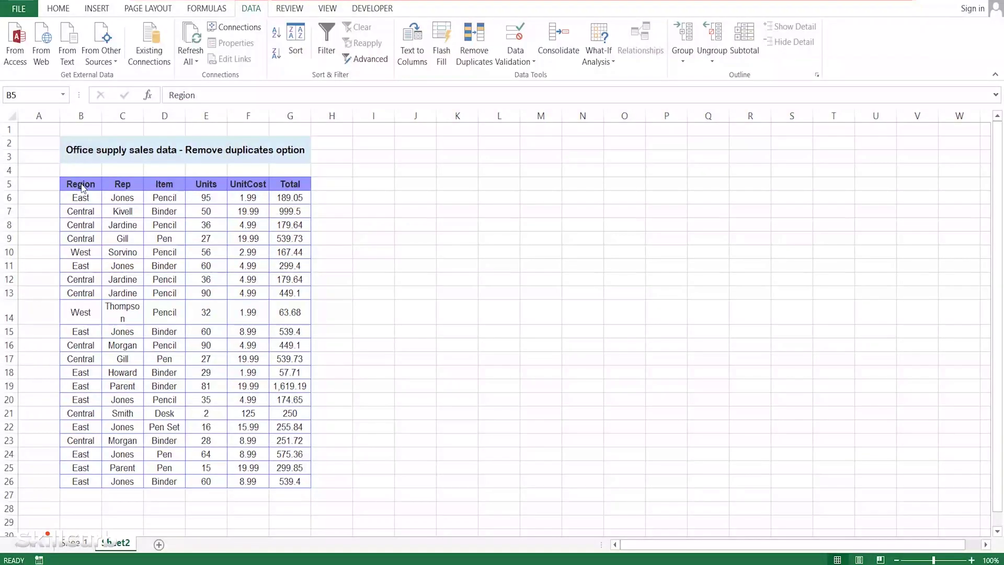
# On Sheet2, select the sales table range B5:G26.
pyautogui.click(81, 184)
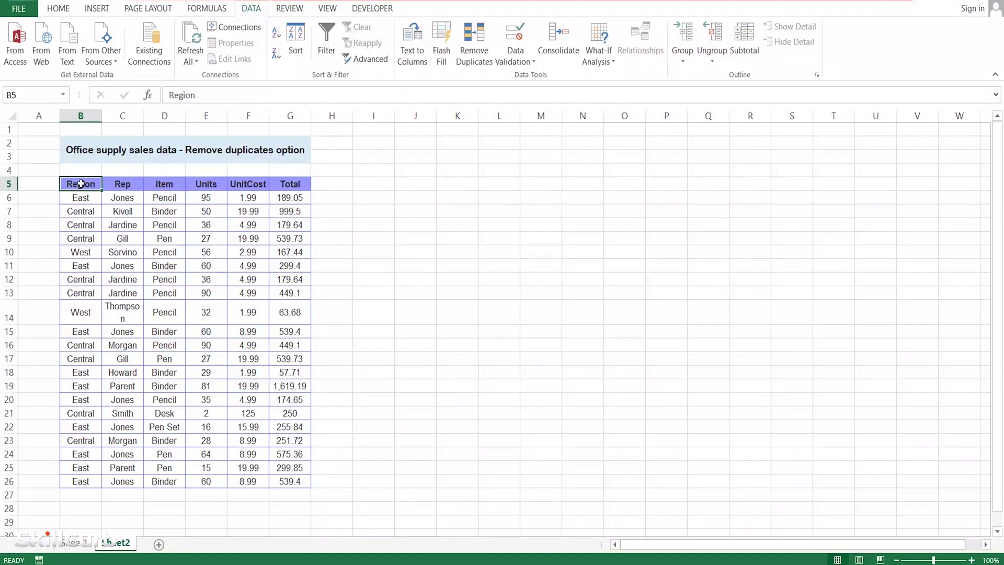
pyautogui.keyDown('shift'); pyautogui.click(287, 488); pyautogui.keyUp('shift')
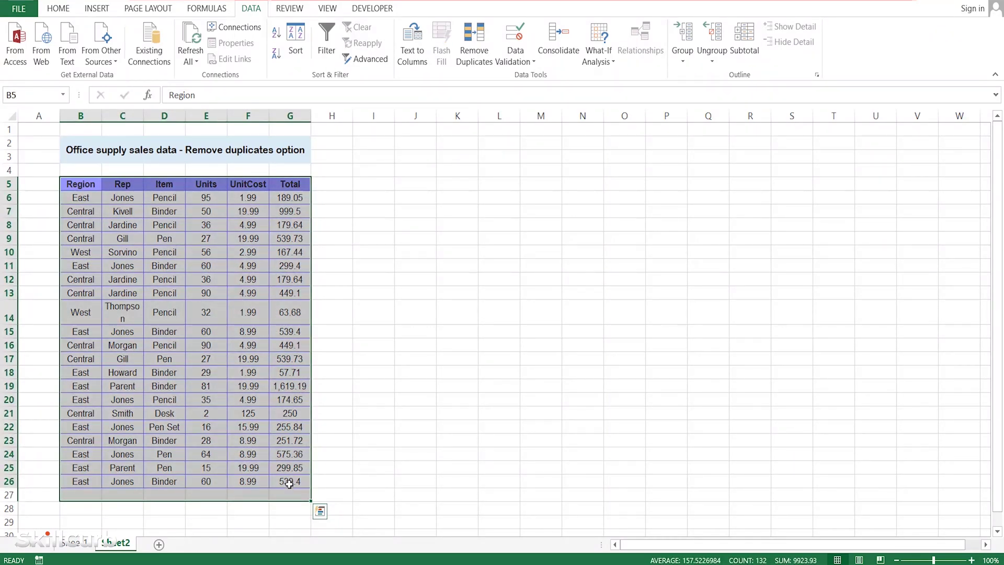
pyautogui.keyDown('shift'); pyautogui.click(289, 483); pyautogui.keyUp('shift')
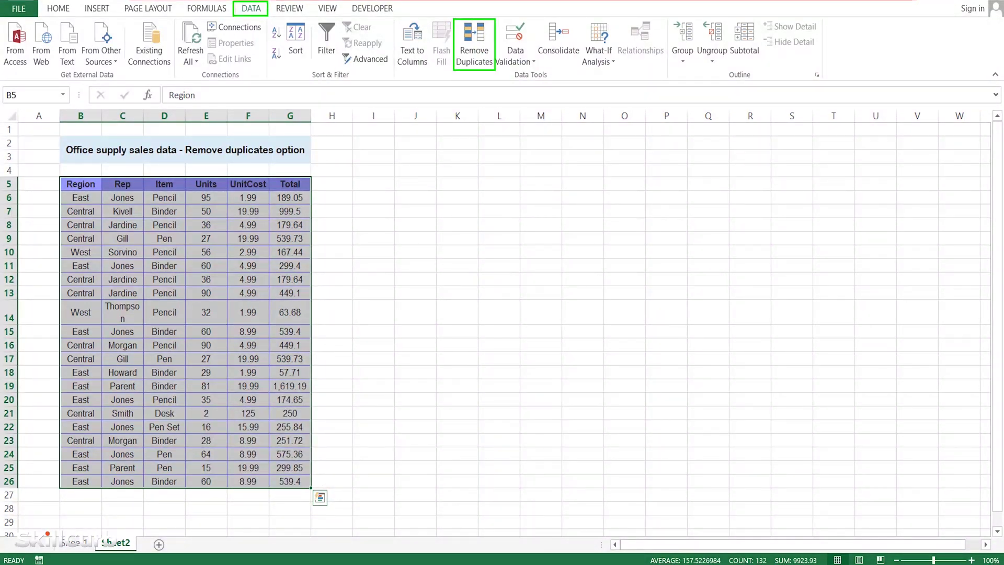
pyautogui.click(479, 61)
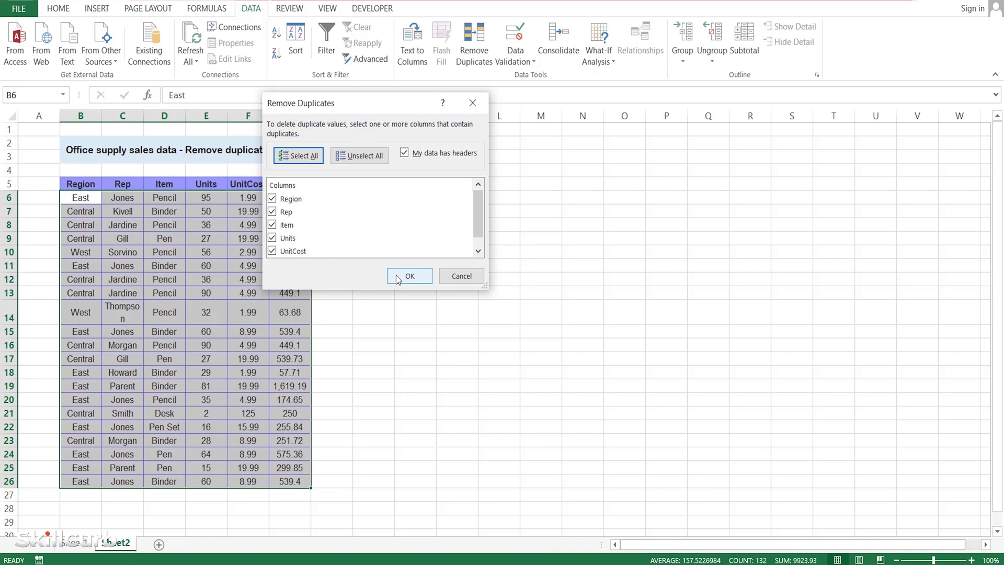
# Remove duplicates across all columns with headers on, deleting 3 rows and leaving 18.
pyautogui.click(398, 277)
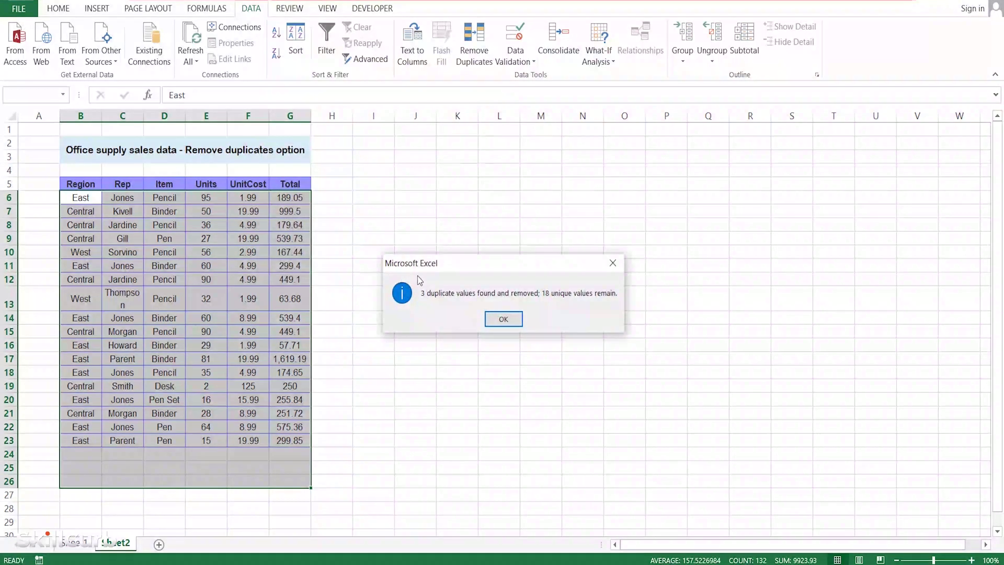
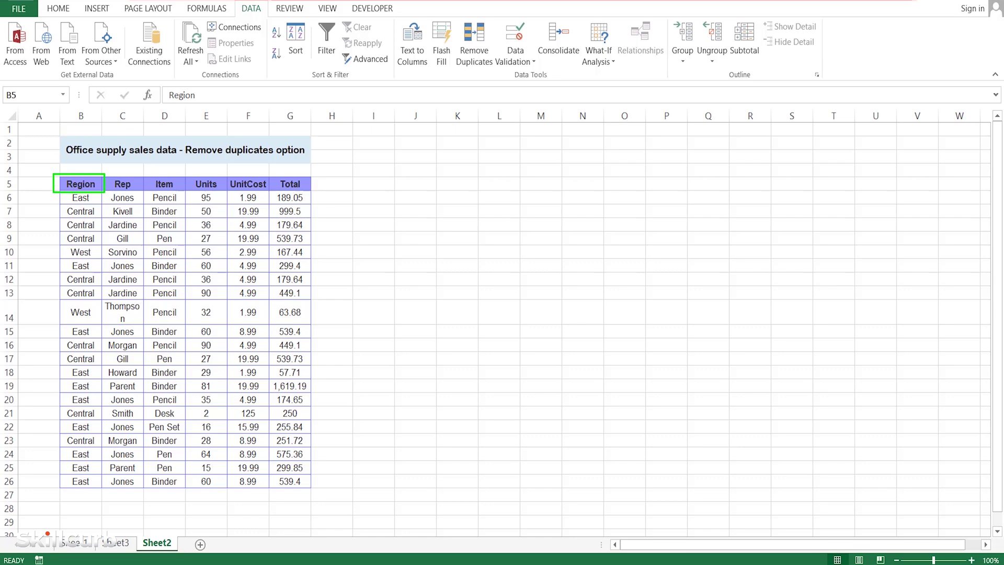
# Open Advanced Filter for the sales table B5:G26, set to copy results to another location.
pyautogui.click(85, 185)
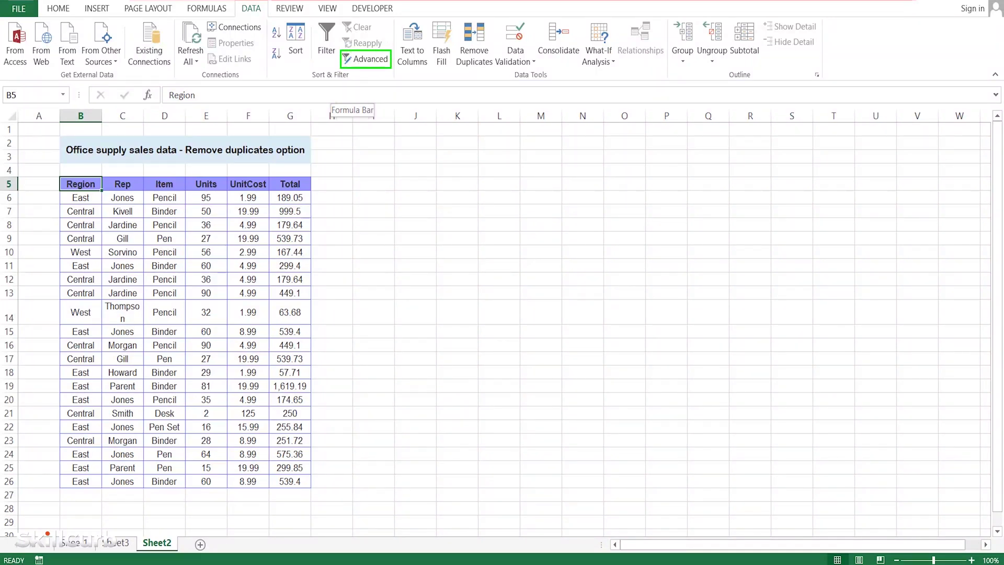
pyautogui.click(370, 60)
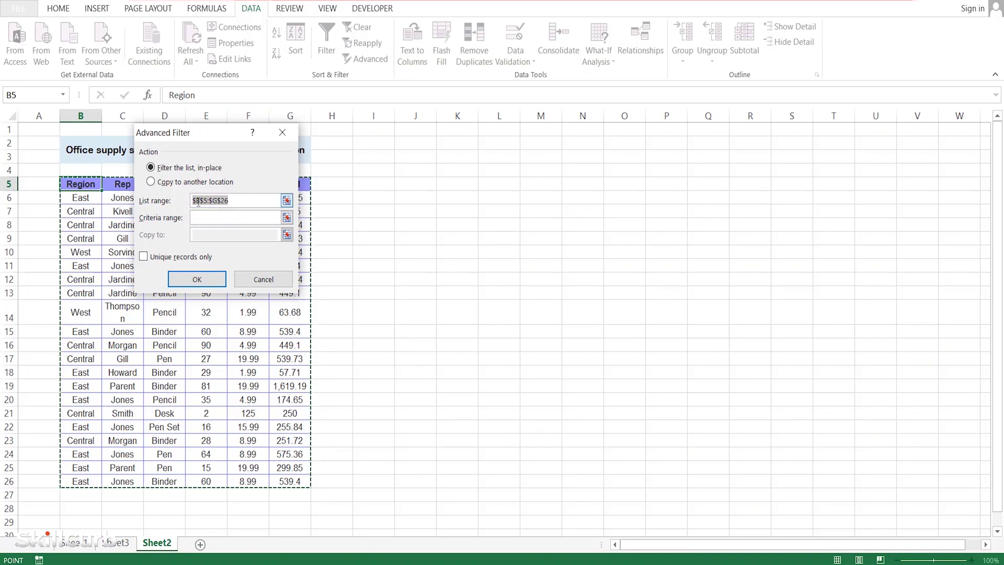
pyautogui.click(152, 182)
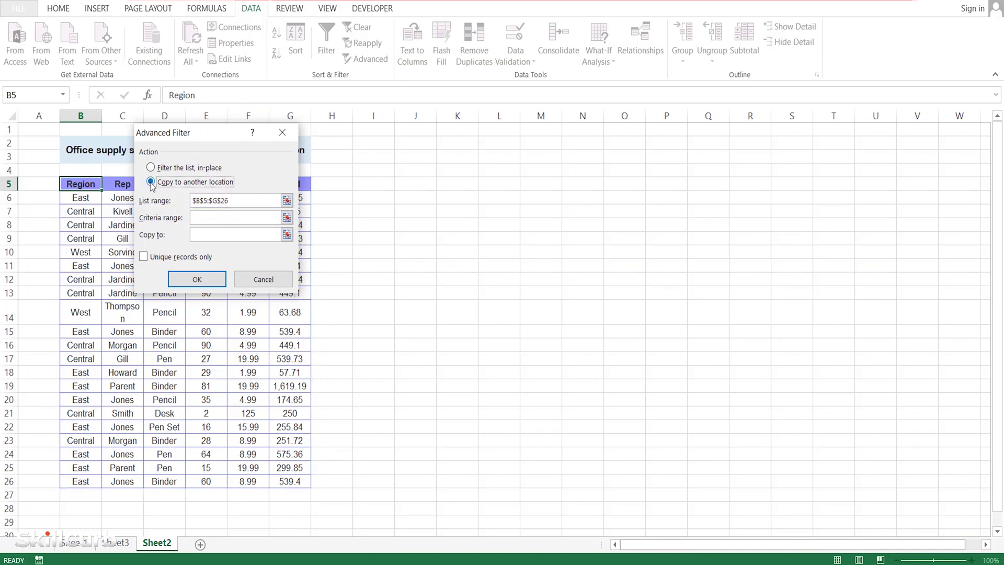
# Set the copy destination to I5, tick Unique records only, and run the filter.
pyautogui.click(218, 236)
pyautogui.click(379, 182)
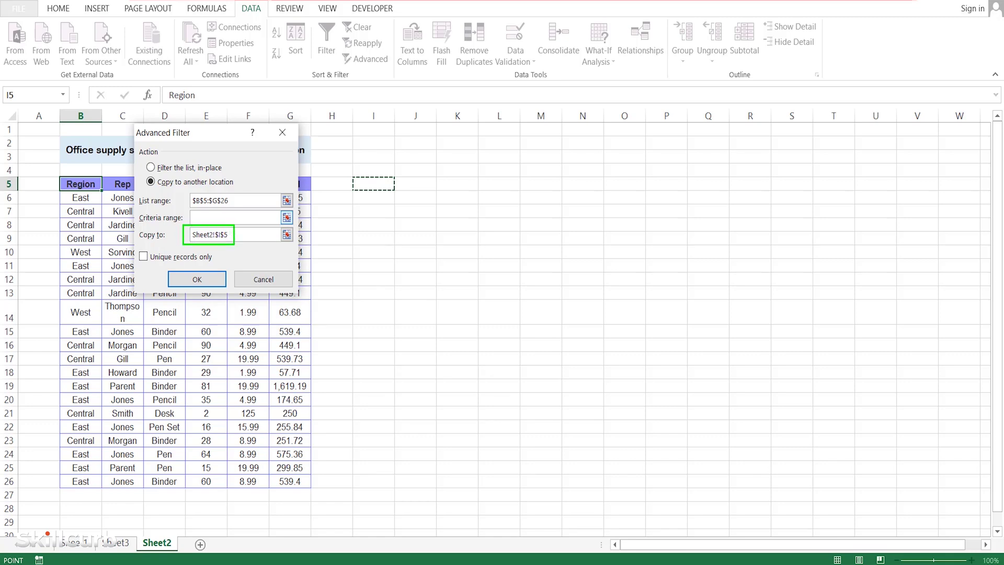
pyautogui.click(144, 258)
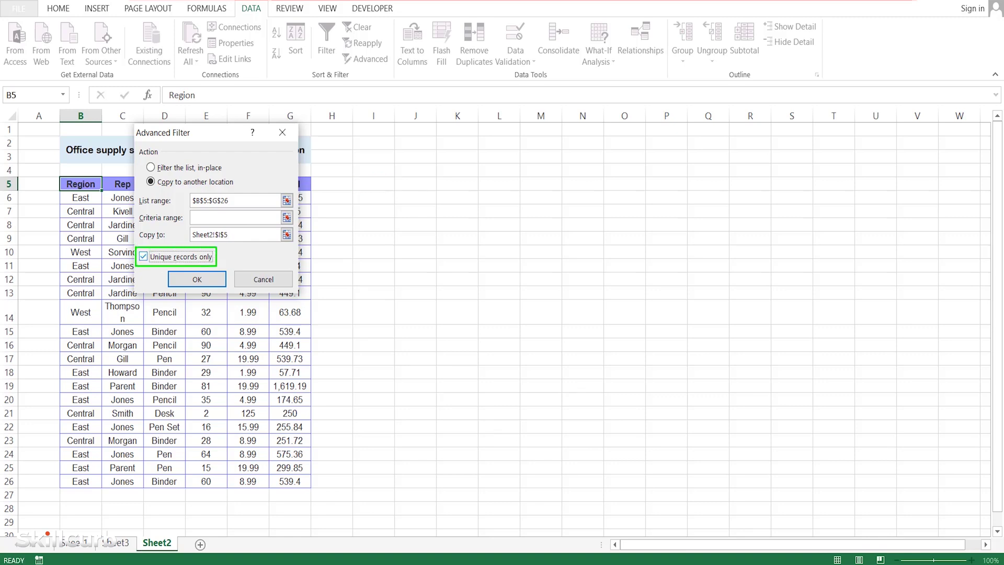
pyautogui.click(202, 283)
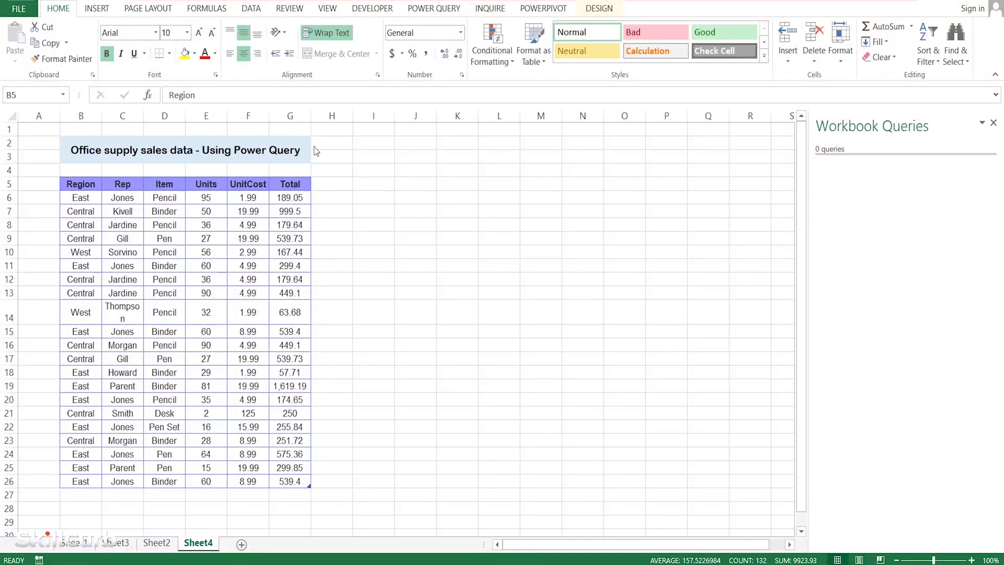
# Load the Sheet4 sales table into the Power Query Editor with From Table/Range.
pyautogui.click(83, 184)
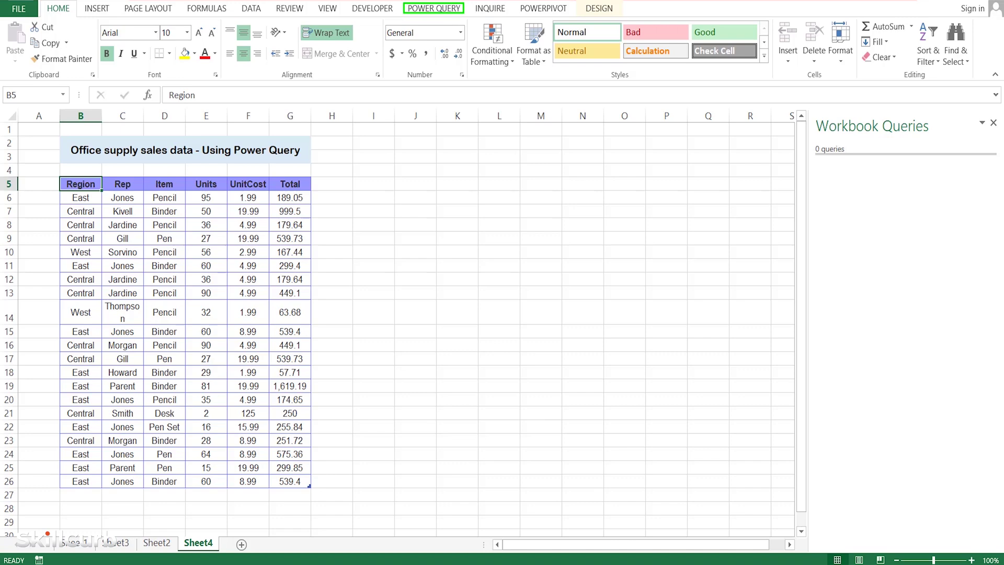
pyautogui.click(431, 10)
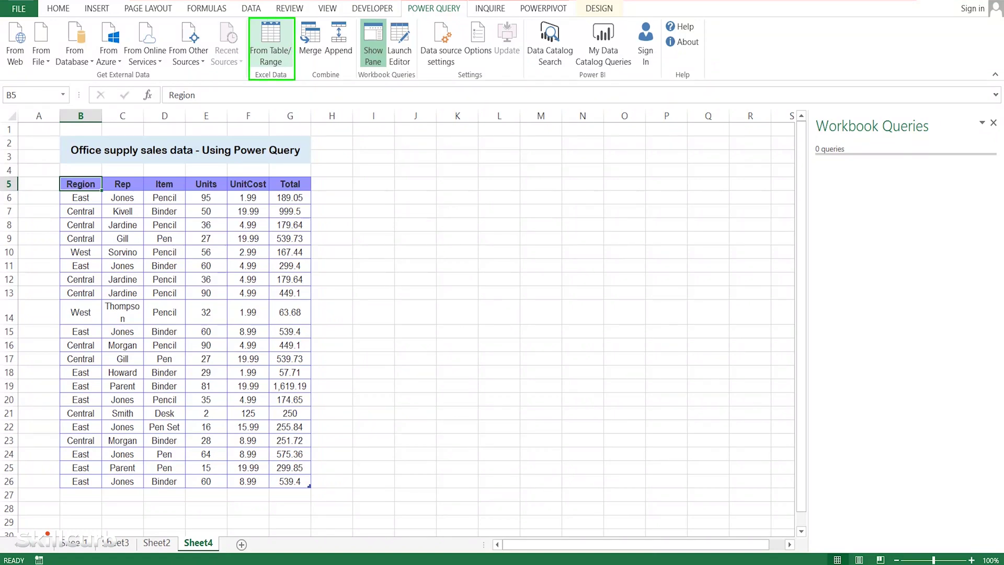
pyautogui.click(279, 58)
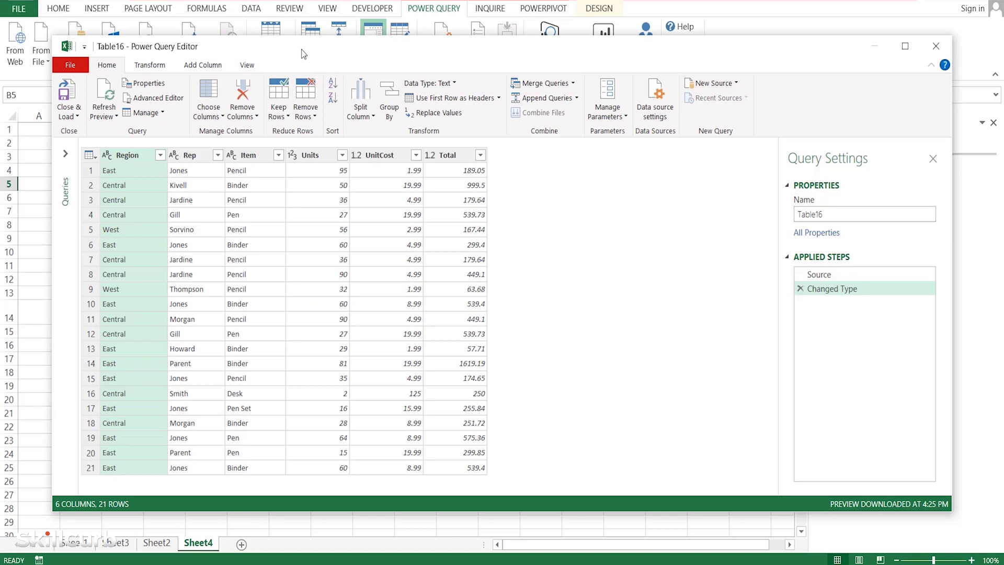
# Keep all six columns of the query via Choose Columns.
pyautogui.click(208, 116)
pyautogui.click(192, 135)
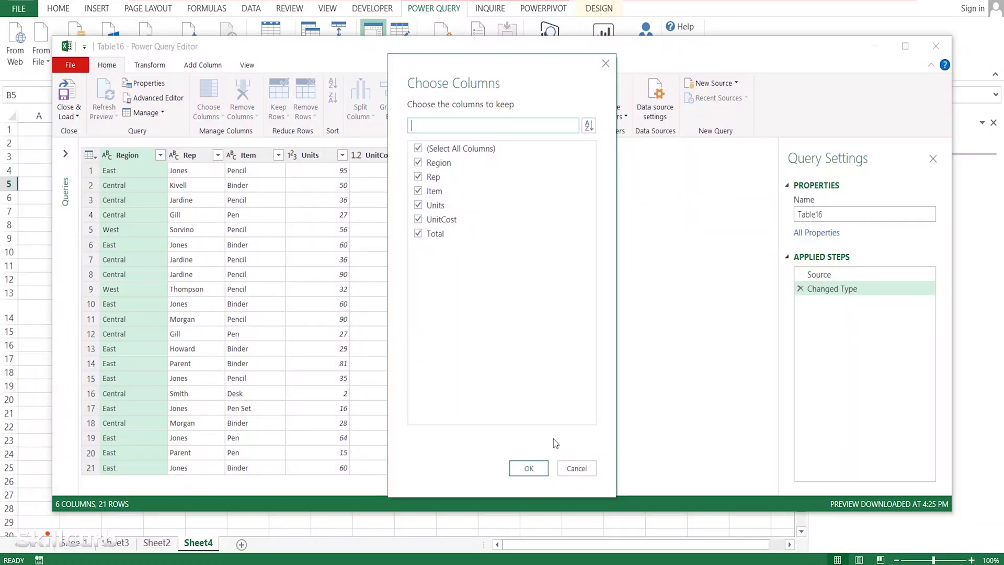
pyautogui.click(542, 470)
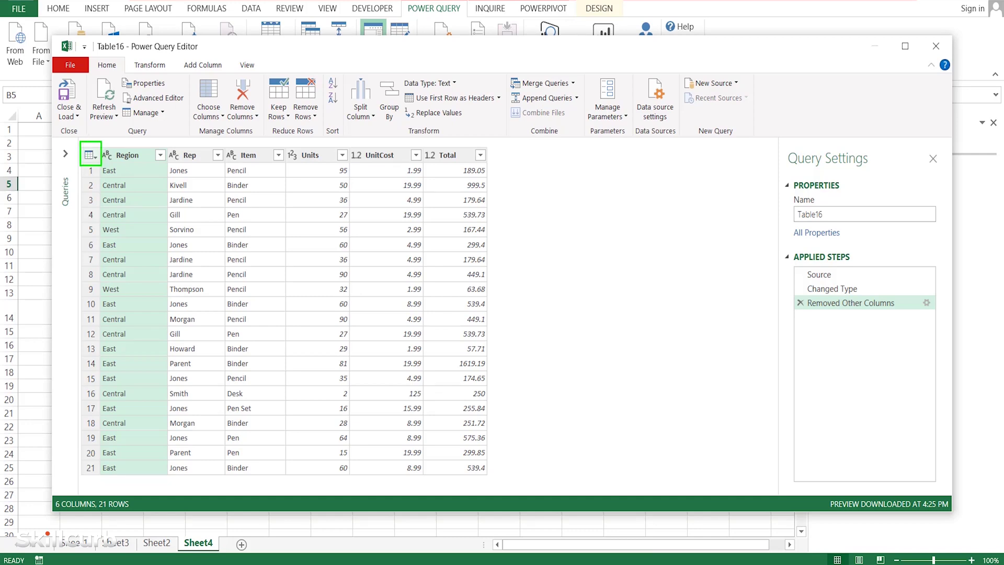
# Remove duplicate rows, leaving 18, and load the query result into the workbook.
pyautogui.click(92, 157)
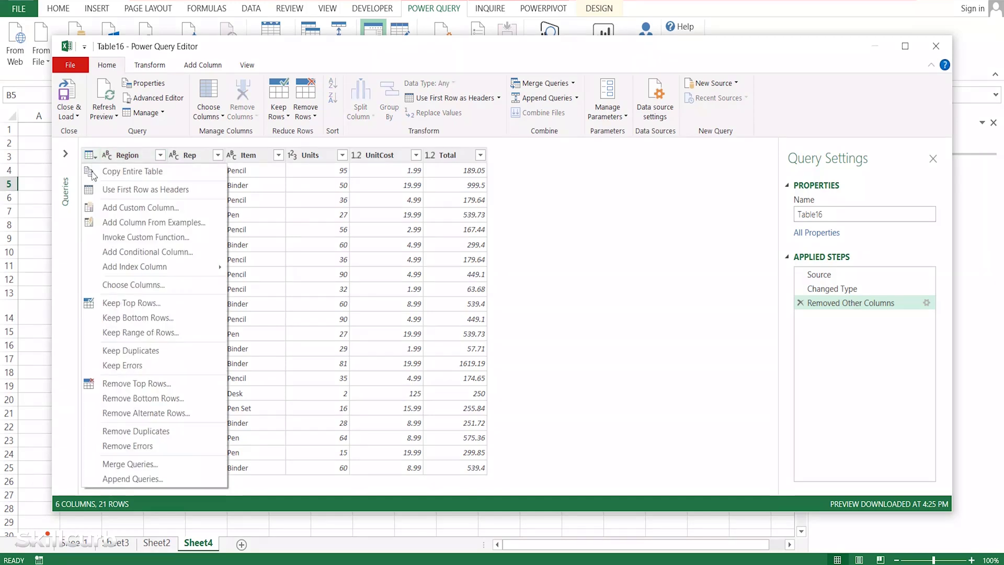
pyautogui.click(137, 433)
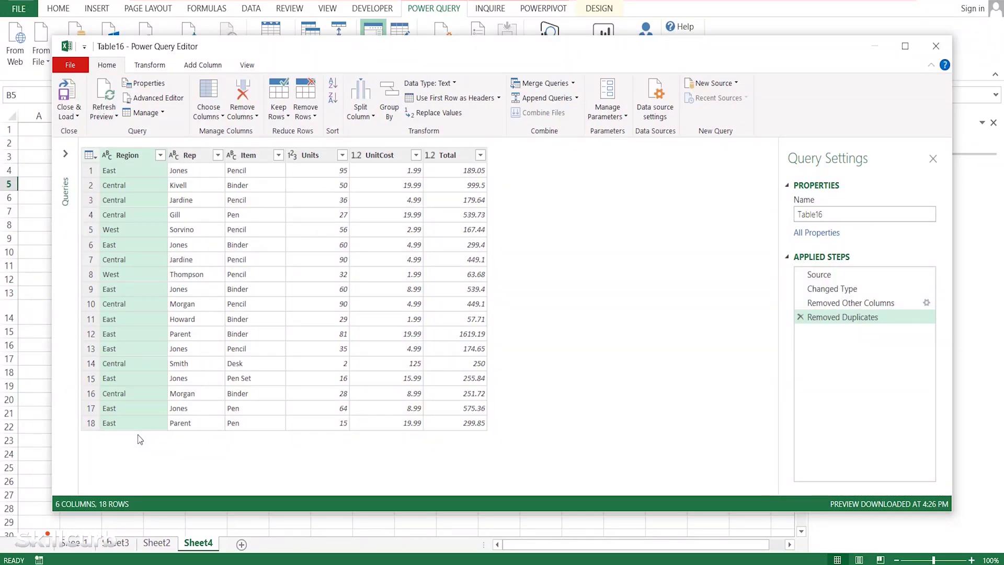
pyautogui.click(68, 93)
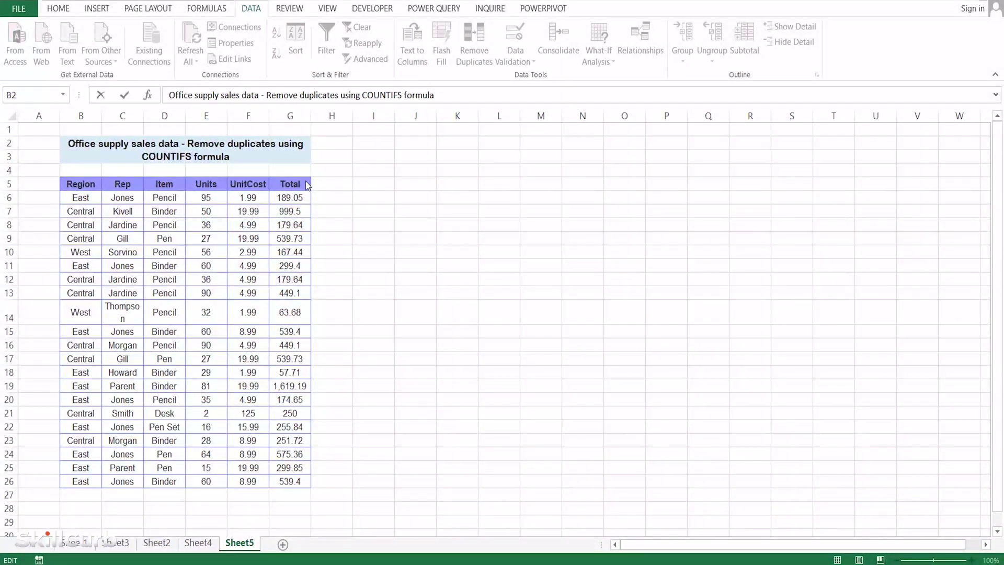
# Add a Concatenate header in H5 by copying the Total header.
pyautogui.click(309, 186)
pyautogui.moveTo(311, 189); pyautogui.dragTo(352, 189)
pyautogui.doubleClick(341, 184)
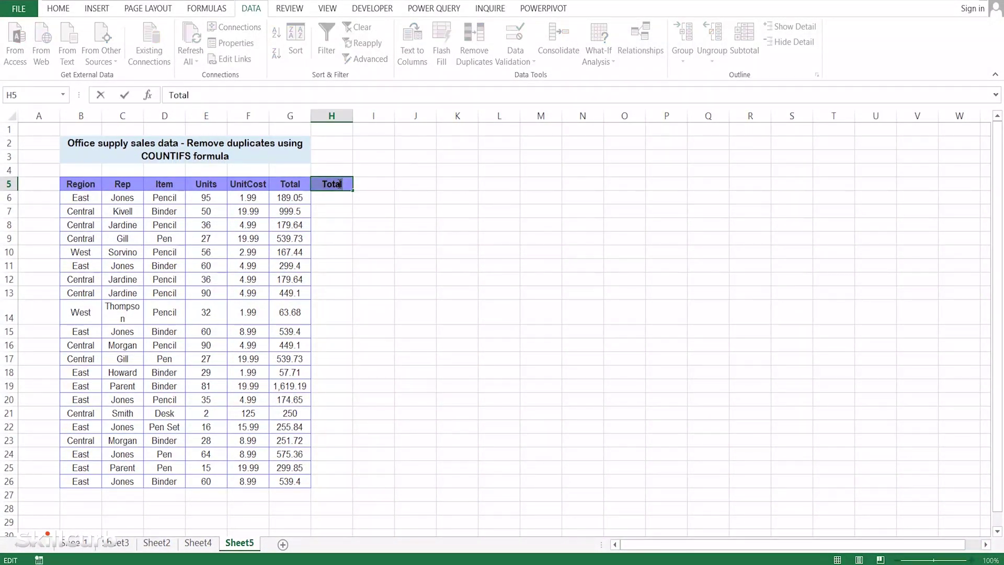
pyautogui.write('Concatenate')
pyautogui.press('Return')
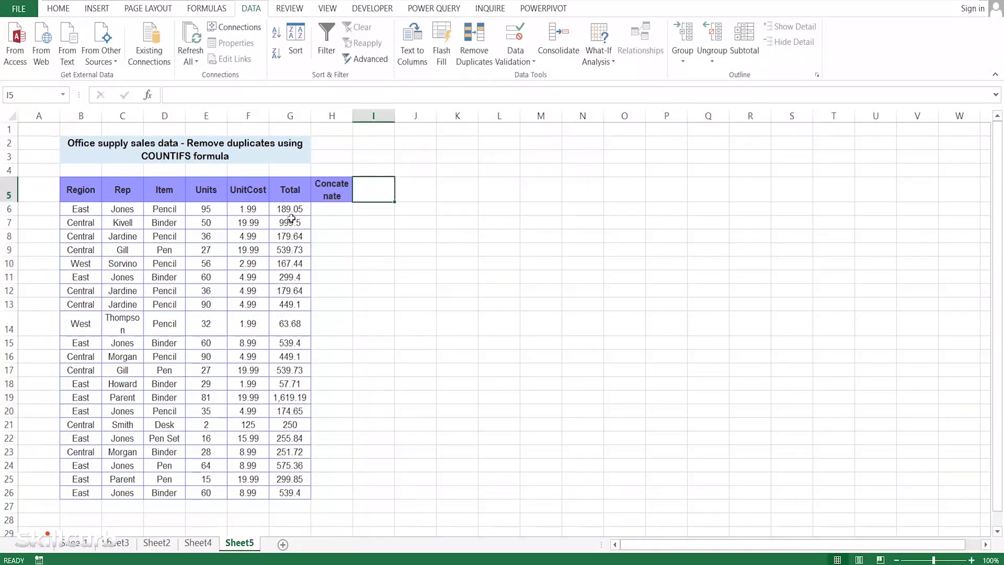
pyautogui.write('=conc')
# Enter =CONCATENATE(B6,C6,D6,E6,F6,G6) in H6 and fill it down to H26.
pyautogui.press('Tab')
pyautogui.click(81, 210)
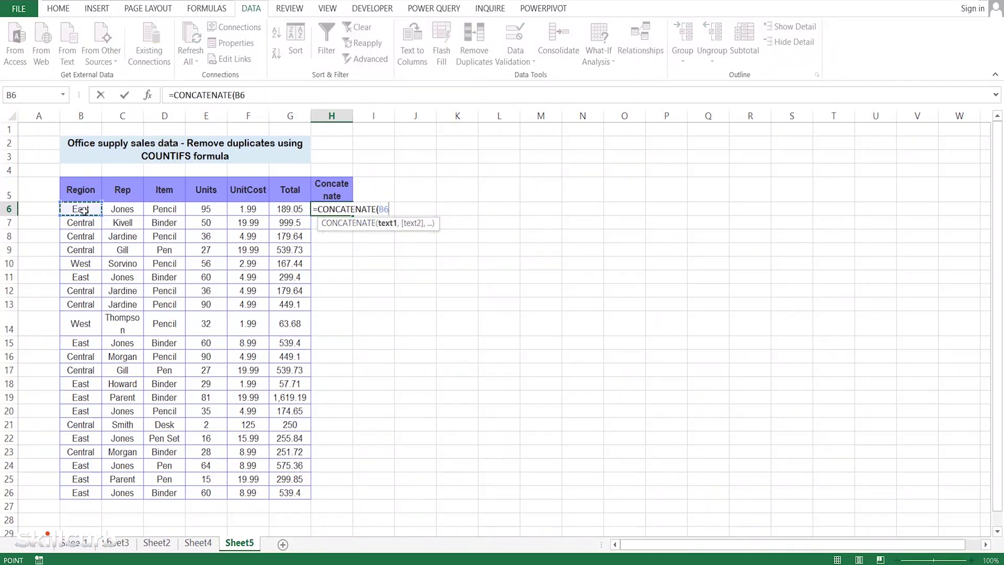
pyautogui.write(',')
pyautogui.click(134, 207)
pyautogui.write(',')
pyautogui.click(205, 208)
pyautogui.click(248, 209)
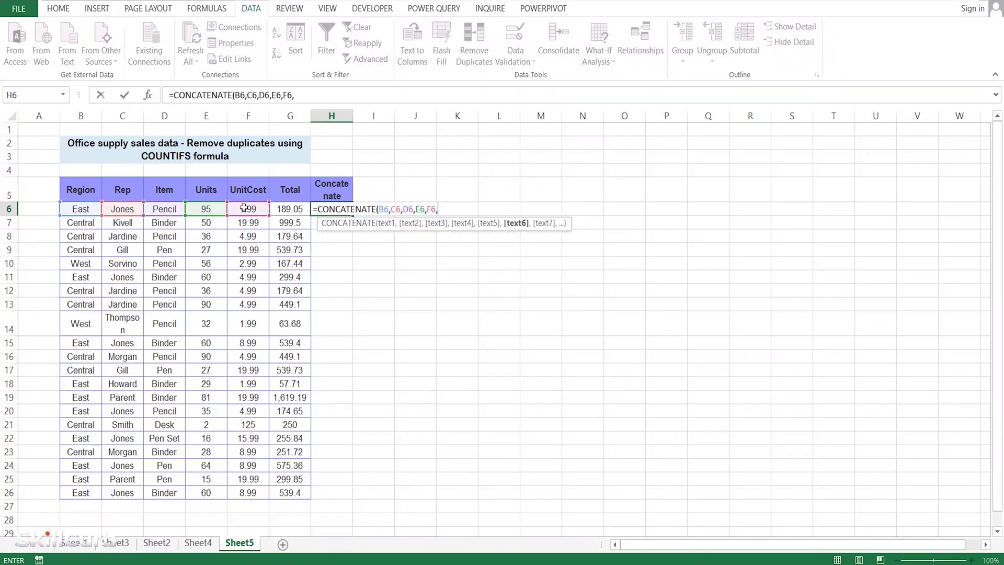
pyautogui.write(',')
pyautogui.click(282, 209)
pyautogui.click(331, 208)
pyautogui.moveTo(352, 215); pyautogui.dragTo(353, 498)
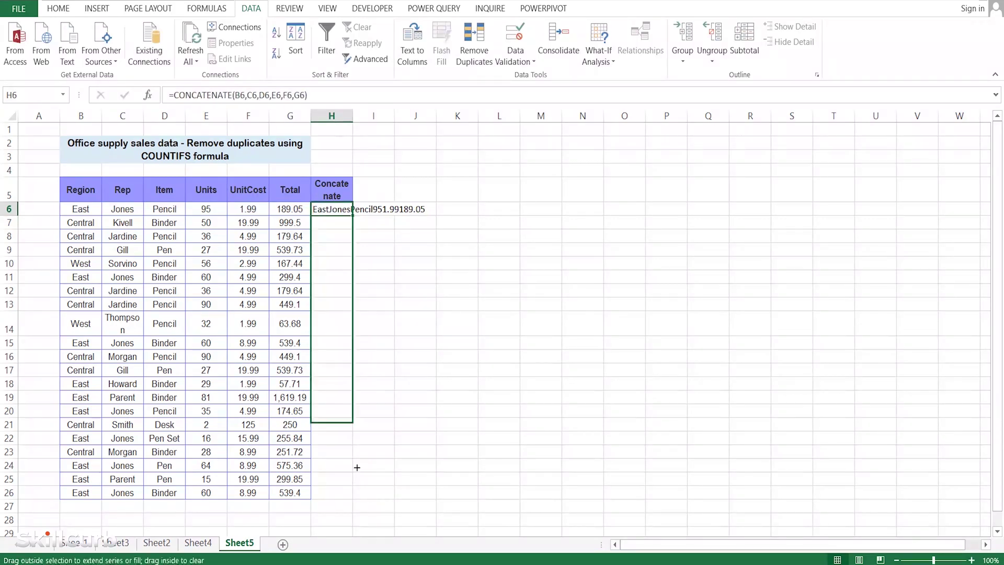
# AutoFit the width of column H to its contents.
pyautogui.click(341, 115)
pyautogui.click(59, 8)
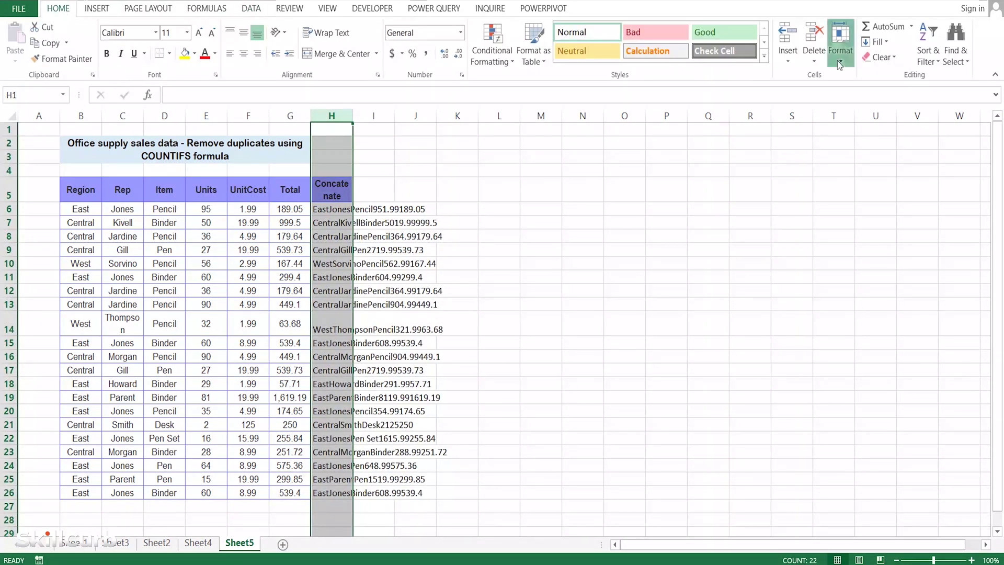
pyautogui.click(838, 50)
pyautogui.click(850, 143)
pyautogui.click(426, 197)
pyautogui.click(460, 210)
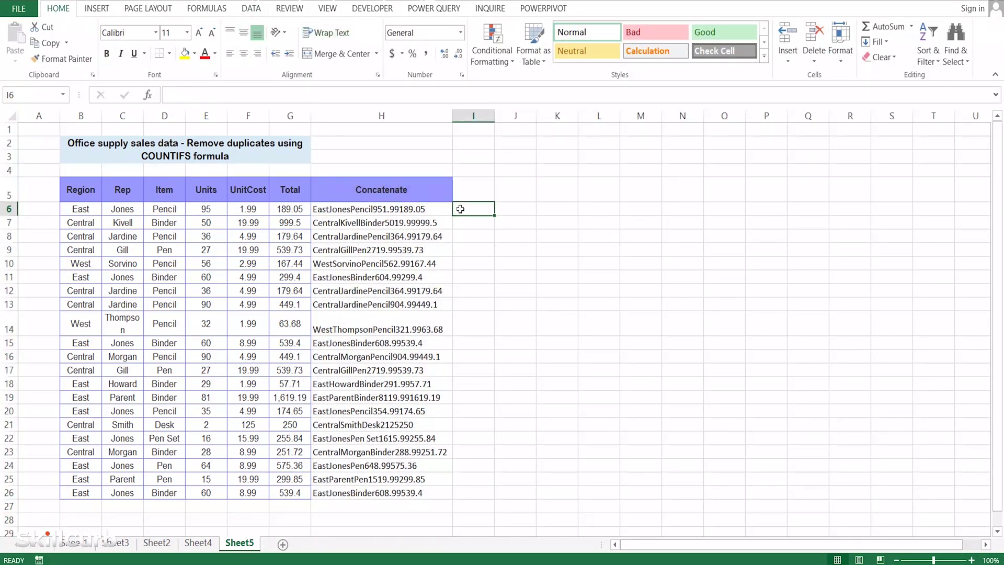
# Copy the H5 header into I5 and rename it Count.
pyautogui.click(442, 189)
pyautogui.hotkey('ctrl', 'c')
pyautogui.click(473, 189)
pyautogui.hotkey('ctrl', 'v')
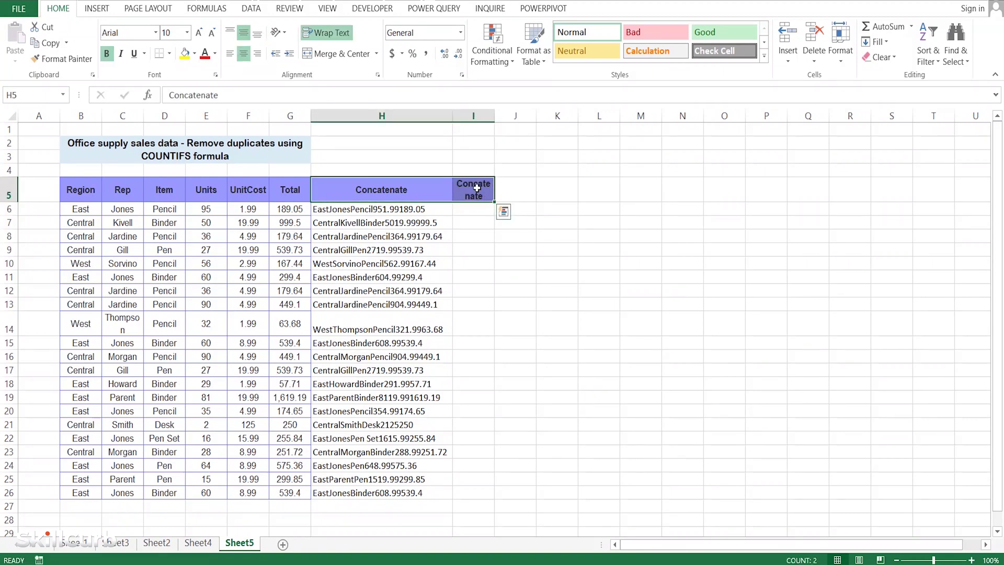
pyautogui.doubleClick(478, 195)
pyautogui.press('BackSpace')
pyautogui.press('BackSpace')
pyautogui.press('BackSpace')
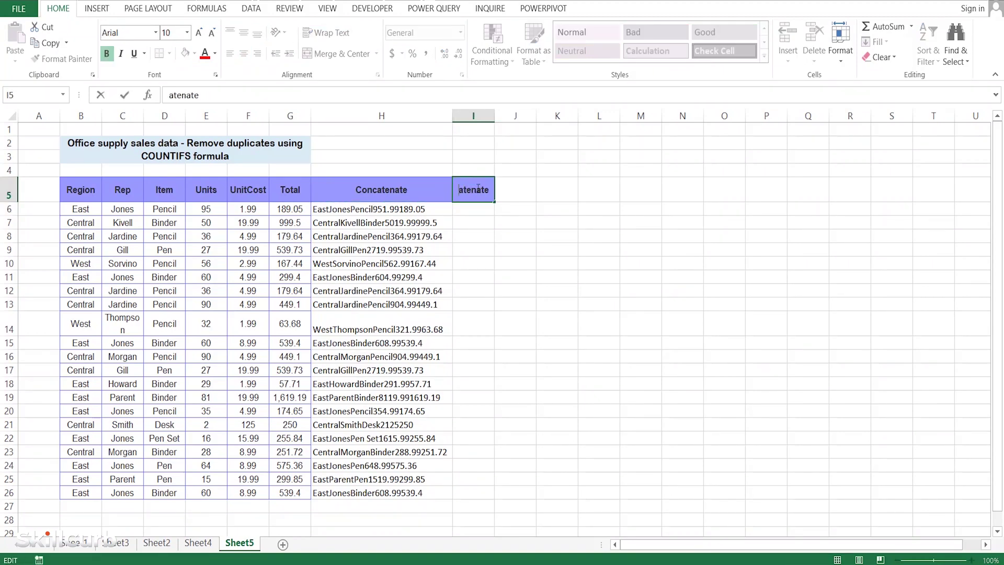
pyautogui.press('Delete')
pyautogui.press('Delete')
pyautogui.press('Delete')
pyautogui.write('Count')
pyautogui.press('Return')
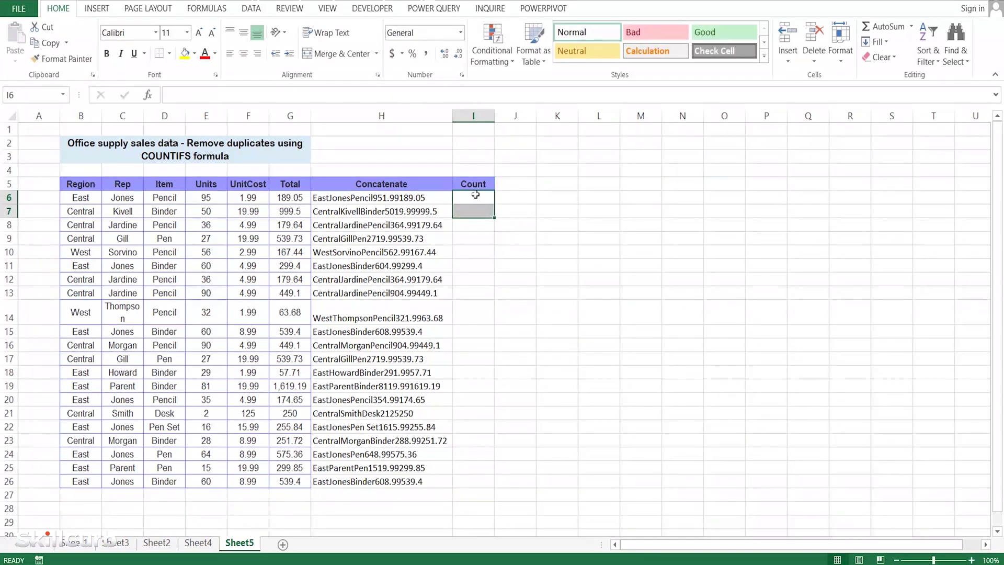
pyautogui.write('=count')
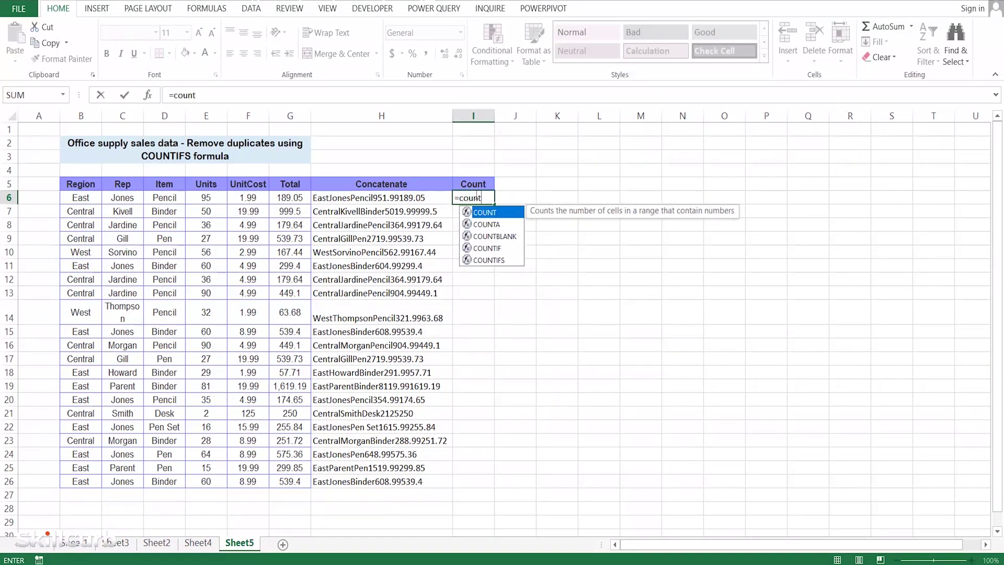
# Enter =COUNTIFS(H:H,H6) in I6 and fill it down to I26.
pyautogui.doubleClick(485, 261)
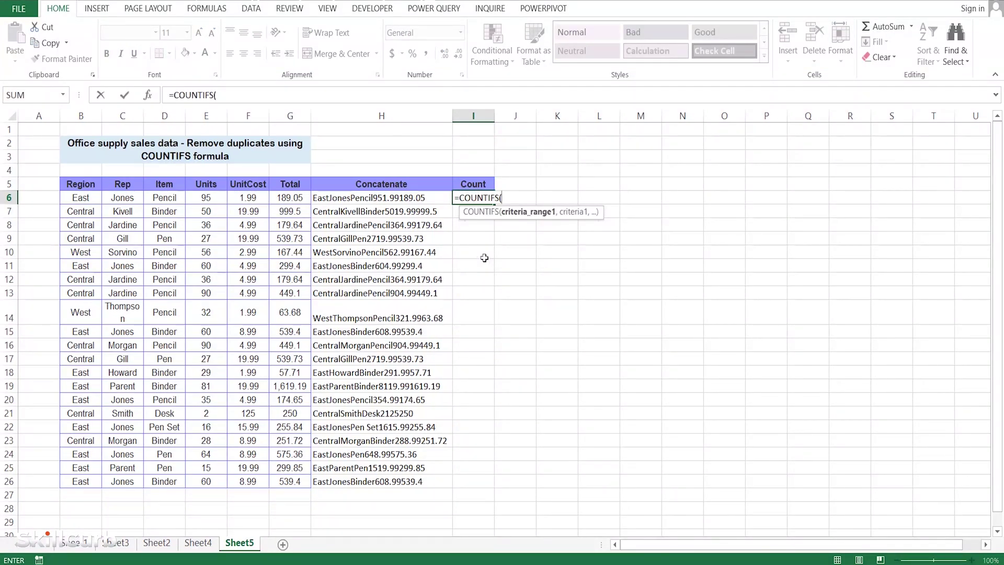
pyautogui.click(393, 117)
pyautogui.write(',')
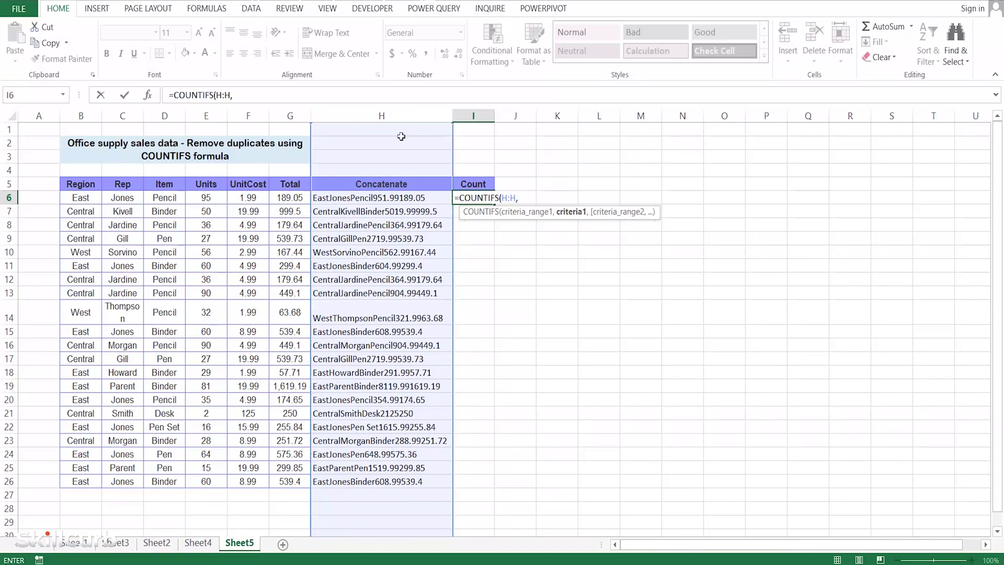
pyautogui.click(422, 197)
pyautogui.write(')')
pyautogui.press('Return')
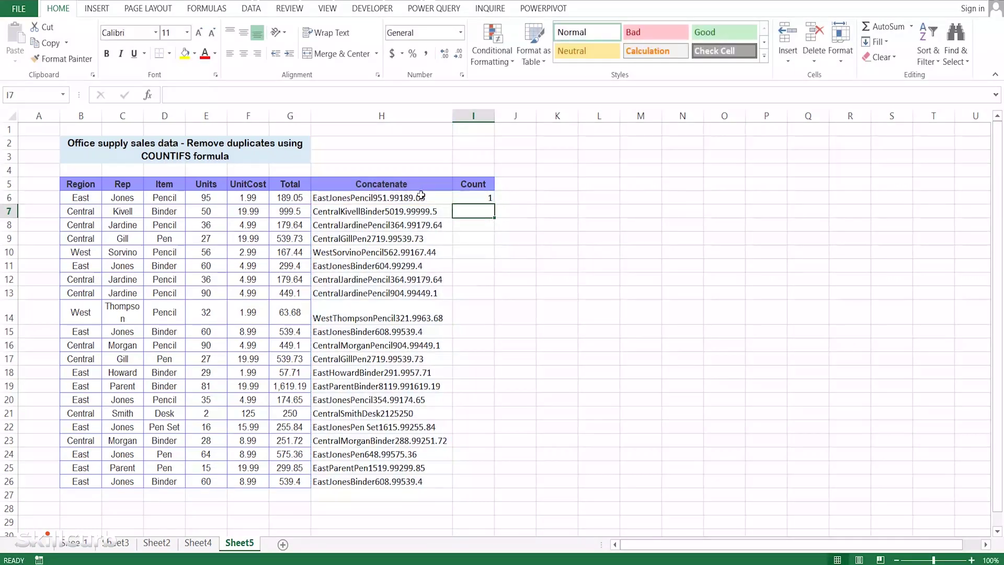
pyautogui.click(467, 198)
pyautogui.moveTo(495, 204); pyautogui.dragTo(500, 484)
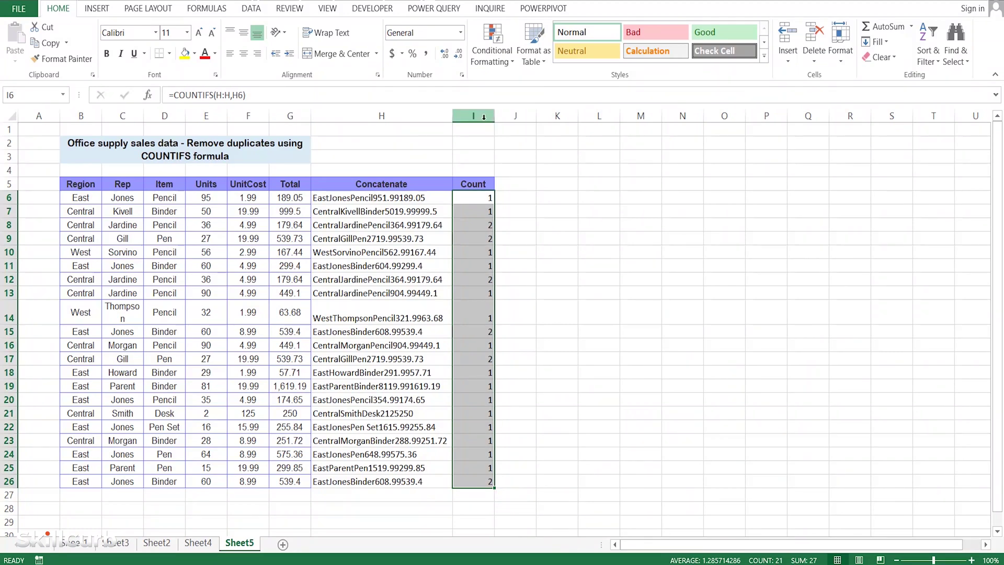
pyautogui.click(252, 8)
# Turn on table filtering and show only rows with a Count of 1.
pyautogui.click(326, 39)
pyautogui.click(488, 197)
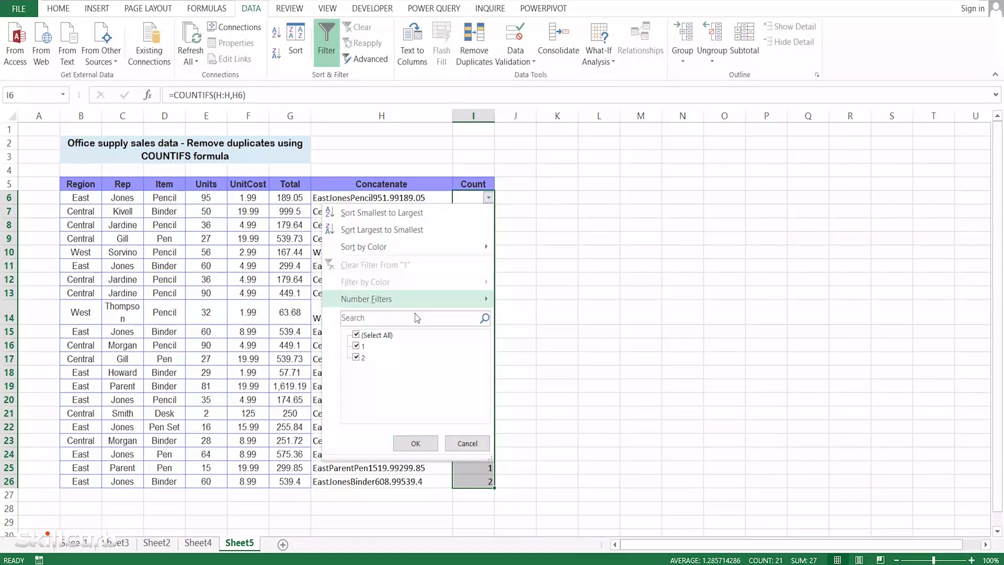
pyautogui.click(356, 357)
pyautogui.click(416, 443)
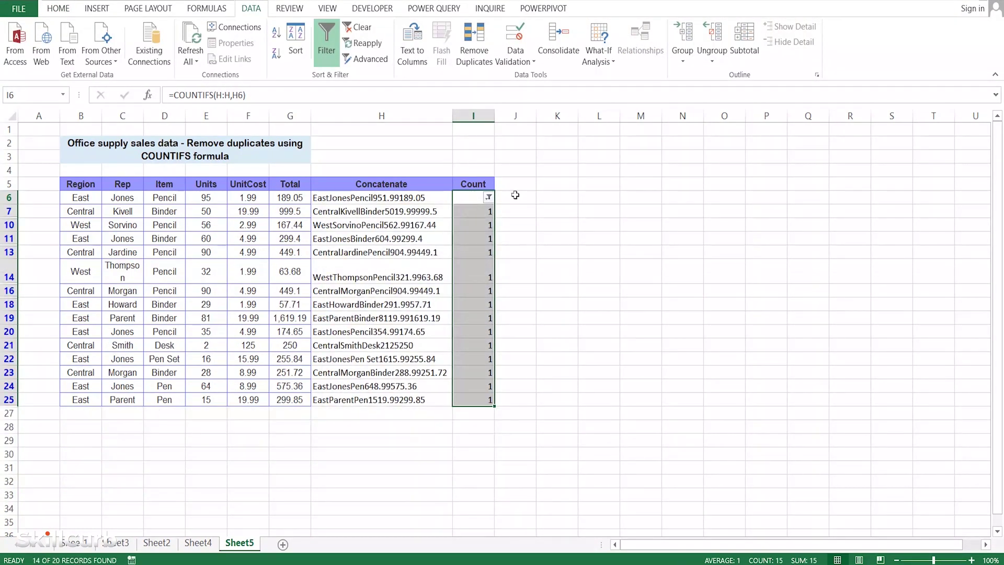
# Switch the Count filter to show only the duplicated rows with count 2.
pyautogui.click(488, 198)
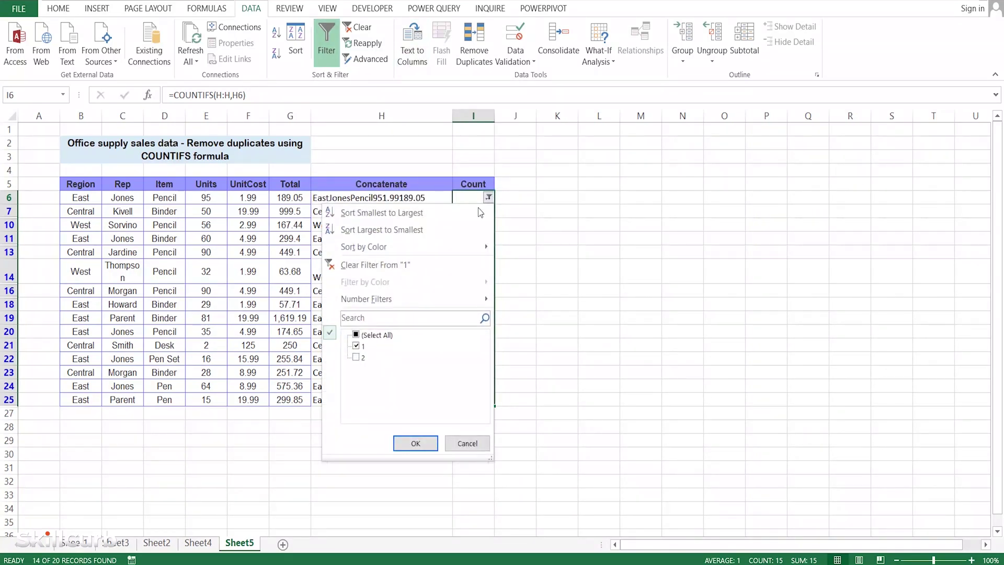
pyautogui.click(356, 347)
pyautogui.click(412, 445)
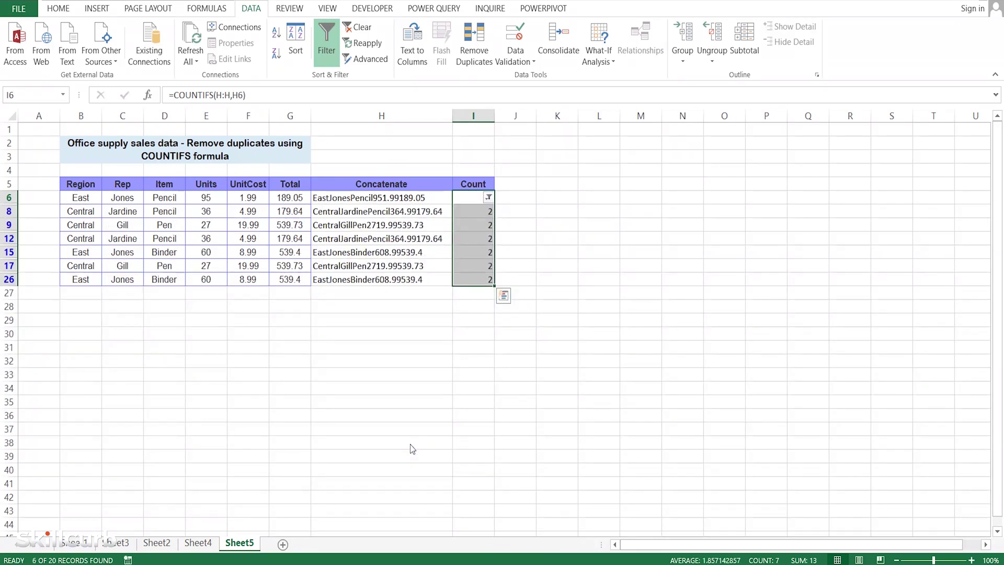
# Set the Count filter back to 1, leaving only the 14 unique rows visible.
pyautogui.click(488, 198)
pyautogui.click(357, 347)
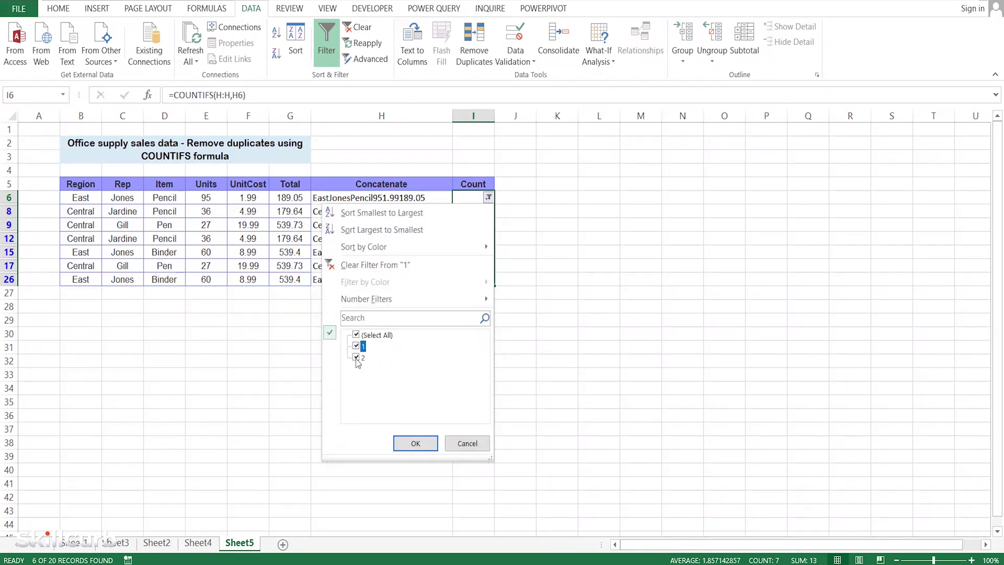
pyautogui.click(357, 359)
pyautogui.click(414, 444)
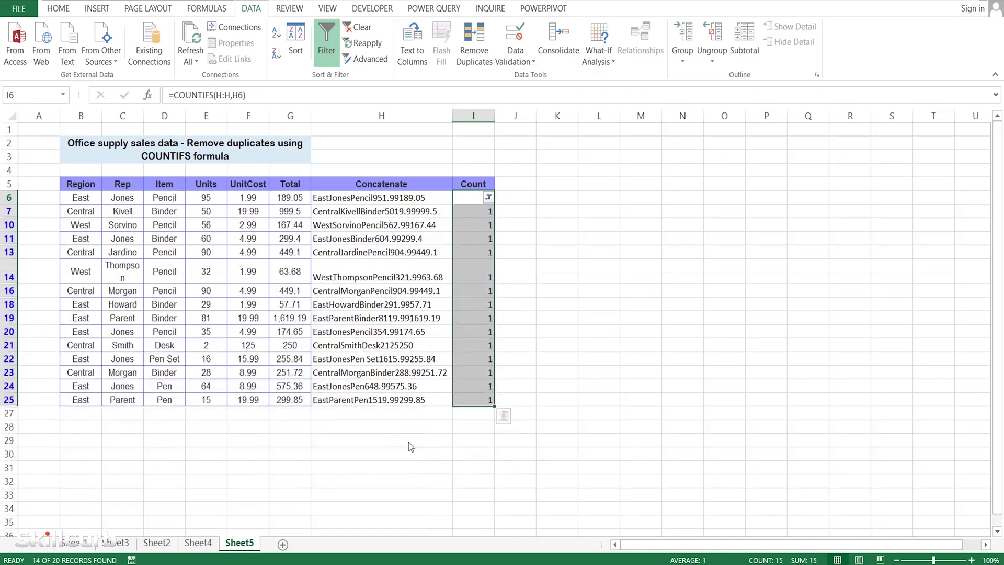